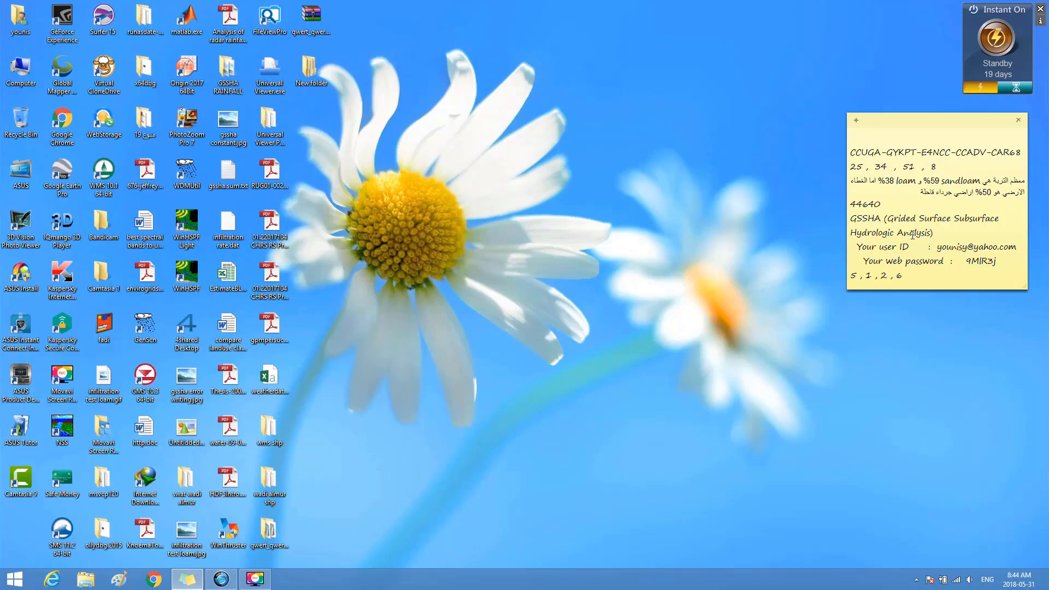
Step: Locate the GSSHA folder inside Desktop important 6 on the Data2 (F:) drive, and return to the desktop
{"action": "double_click", "coordinate": [21, 70]}
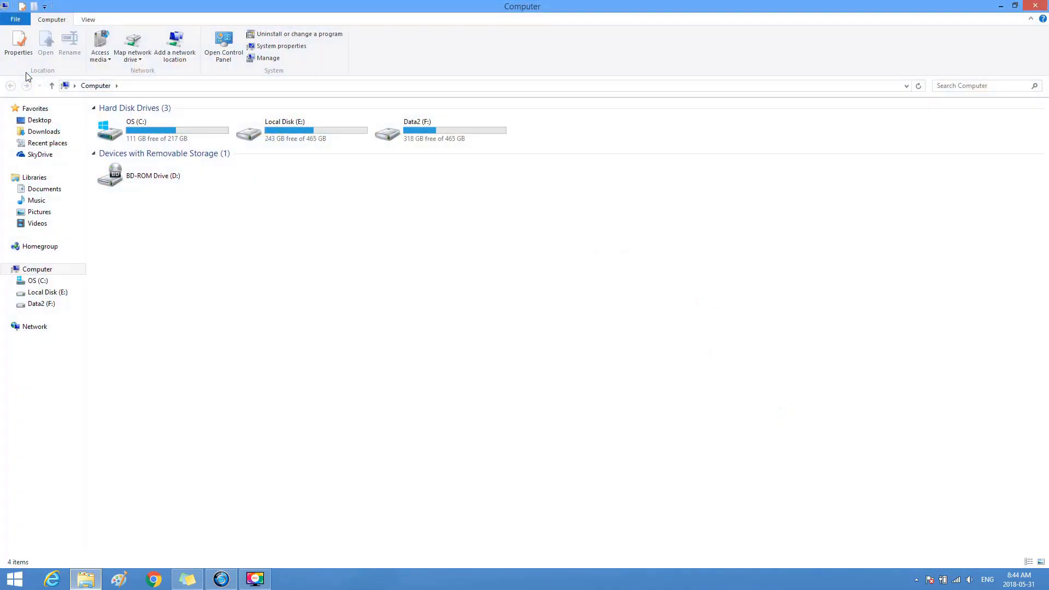
{"action": "double_click", "coordinate": [395, 135]}
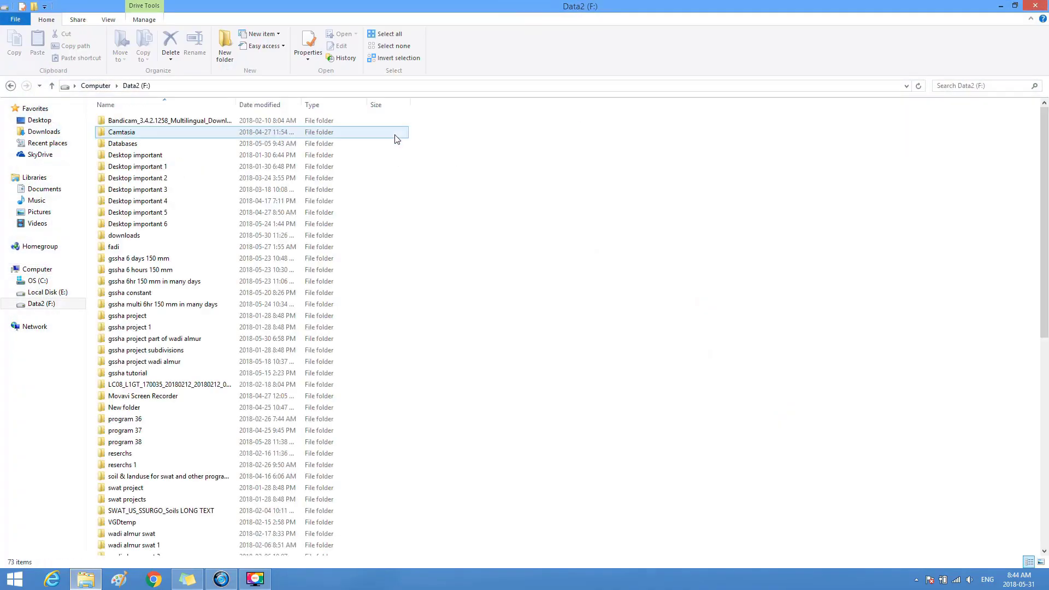
{"action": "double_click", "coordinate": [152, 224]}
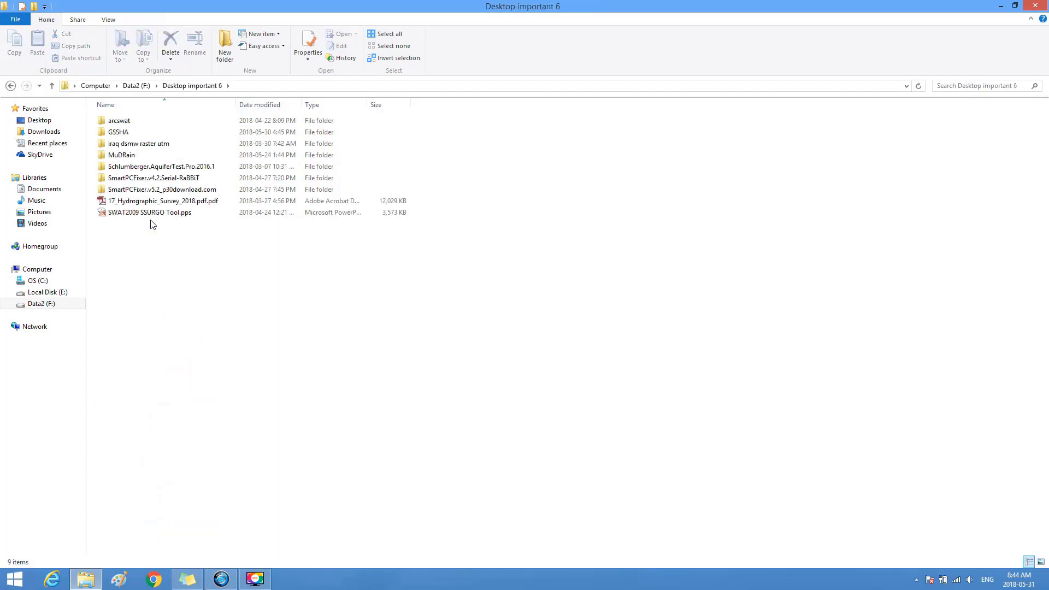
{"action": "left_click", "coordinate": [125, 134]}
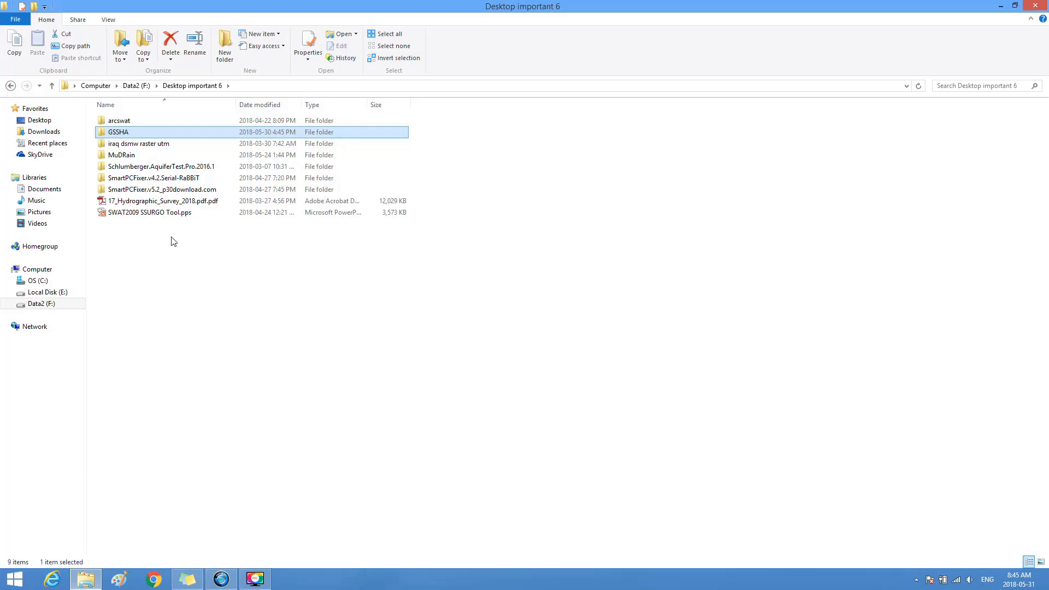
{"action": "key", "text": "super+d"}
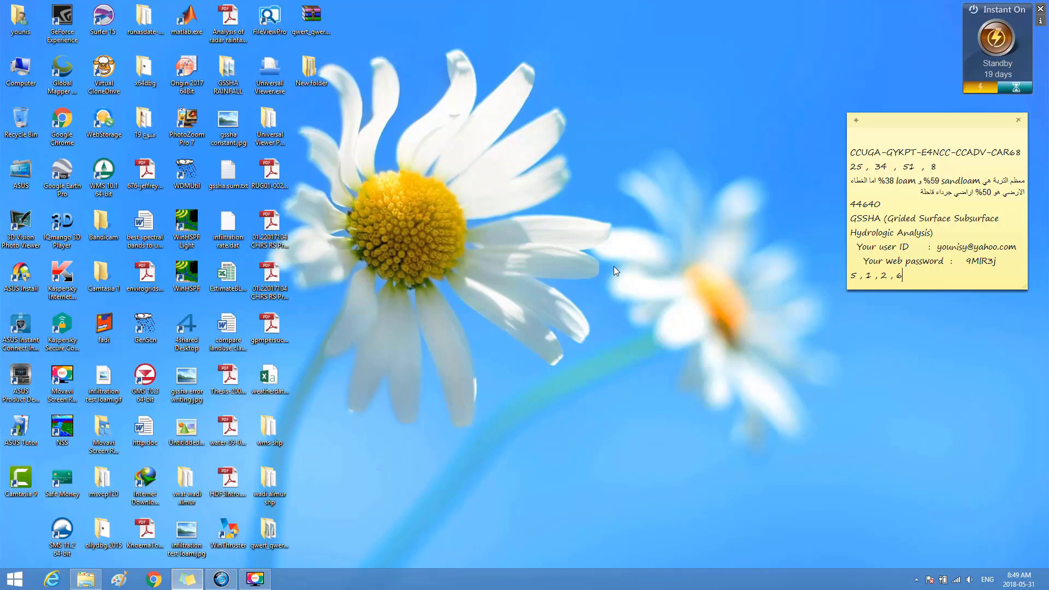
Step: Open the "gssha project part of wadi almur" folder on the Data2 (F:) drive
{"action": "double_click", "coordinate": [16, 67]}
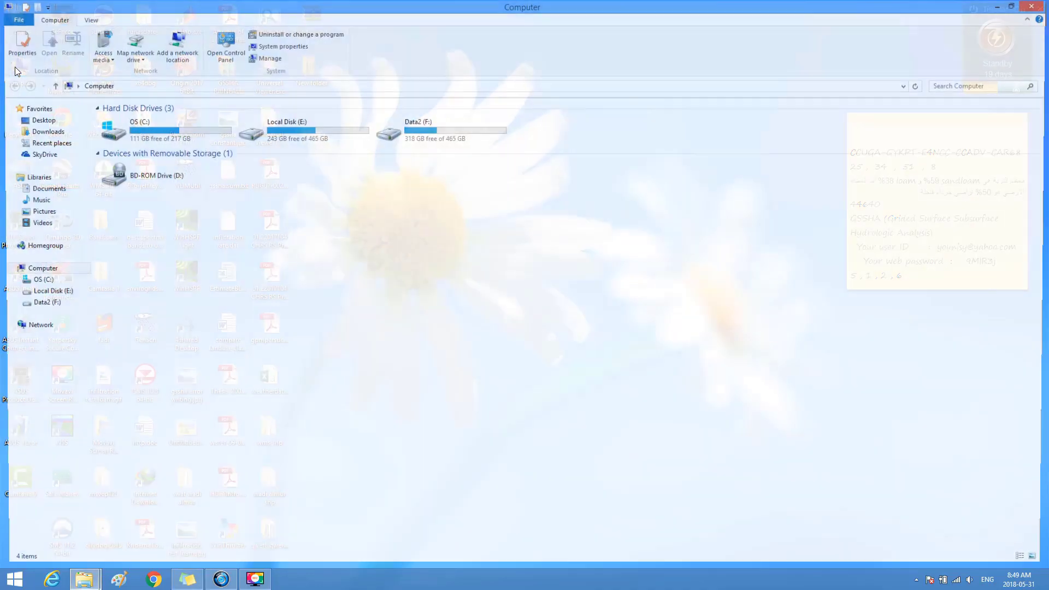
{"action": "double_click", "coordinate": [407, 136]}
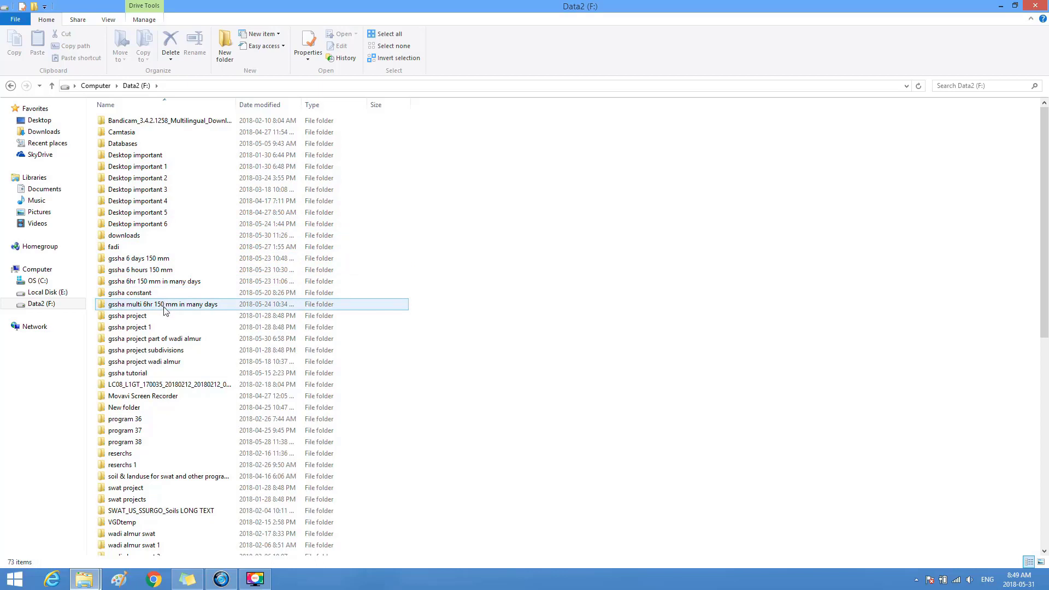
{"action": "left_click", "coordinate": [151, 340]}
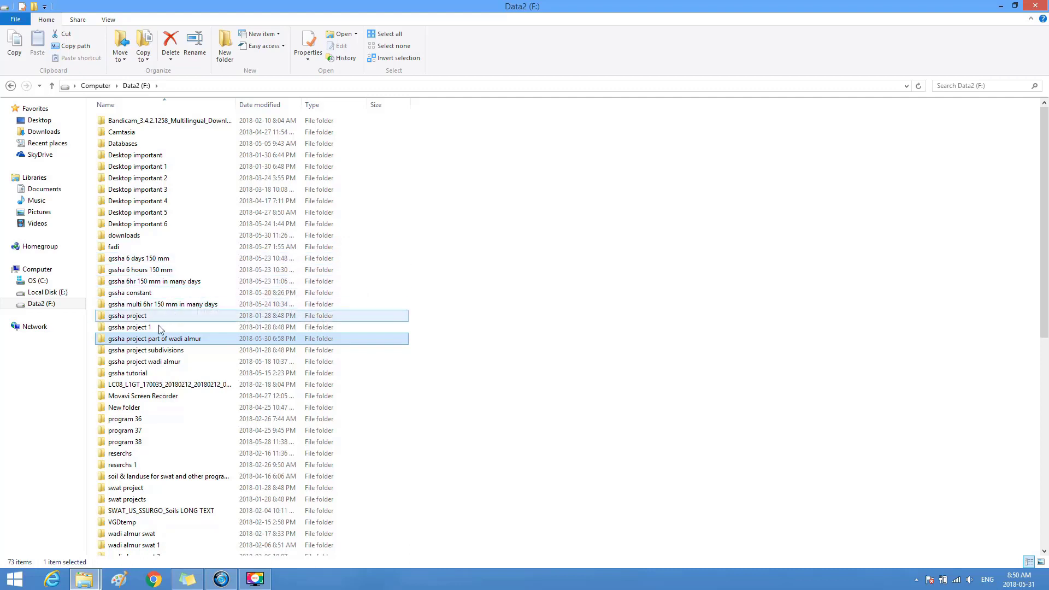
{"action": "mouse_move", "coordinate": [152, 341]}
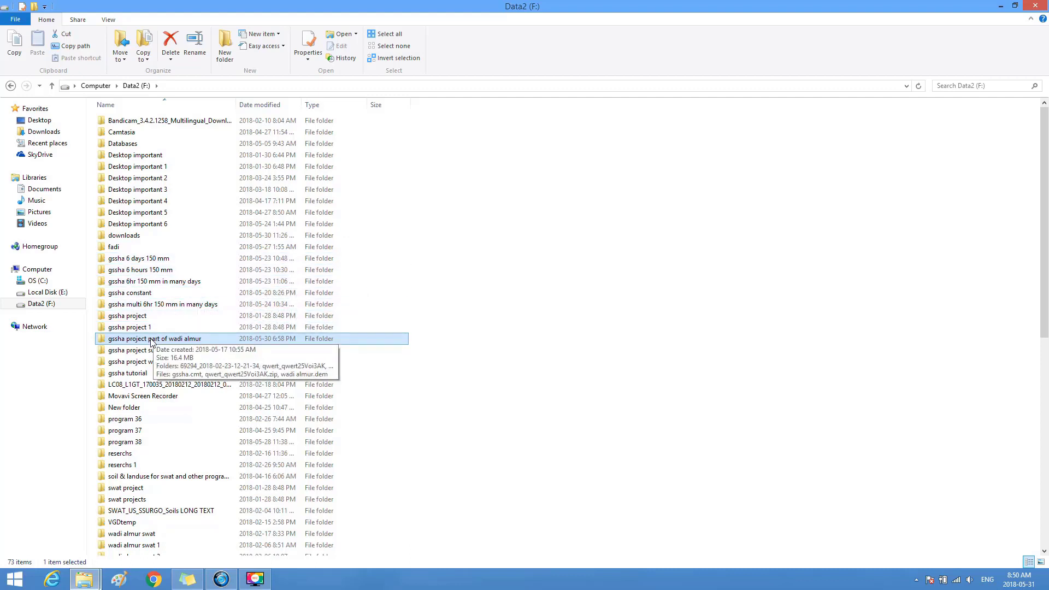
{"action": "double_click", "coordinate": [151, 339]}
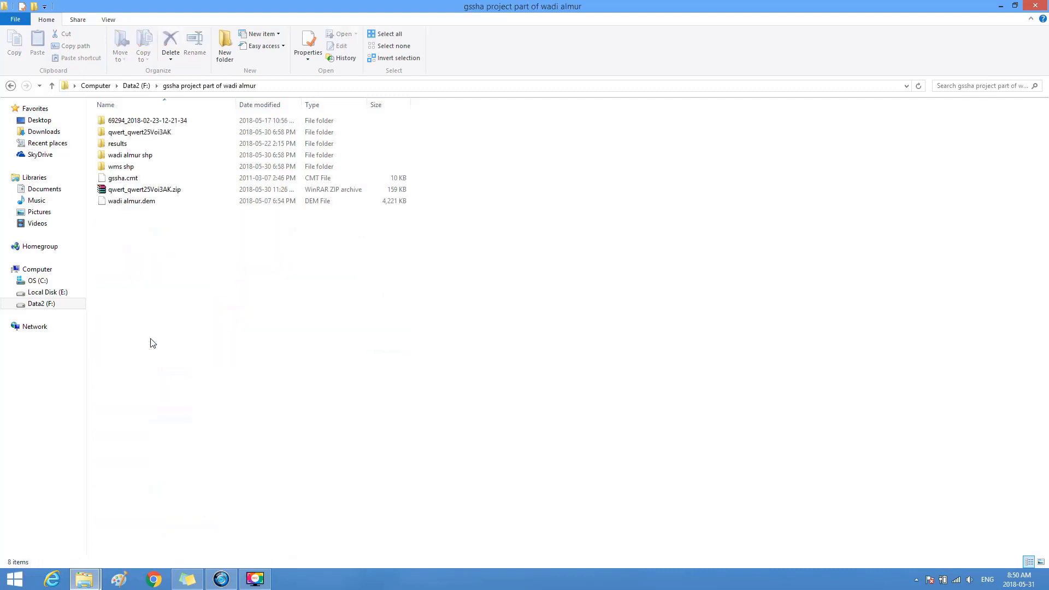
Step: Examine the project's input folders, the wadi almur.dem file and the results folder, and close the project window
{"action": "left_click", "coordinate": [159, 125]}
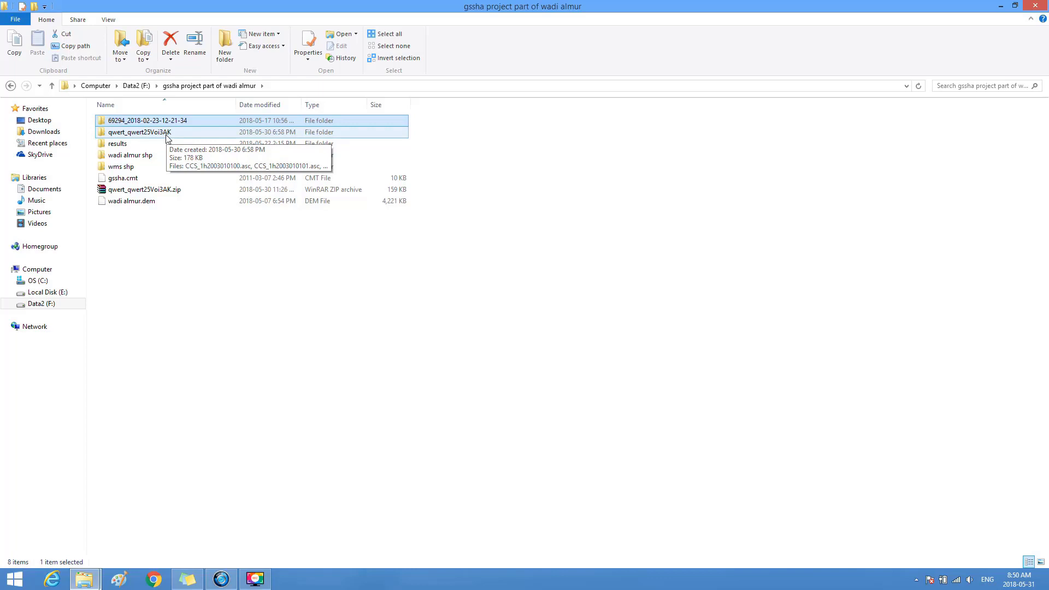
{"action": "left_click", "coordinate": [167, 137]}
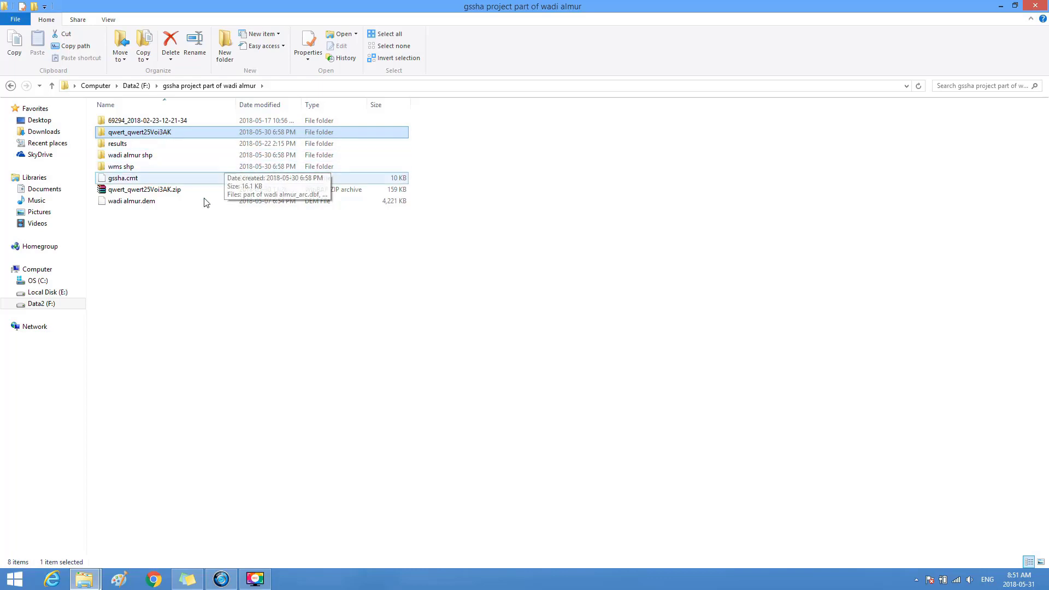
{"action": "left_click", "coordinate": [306, 310]}
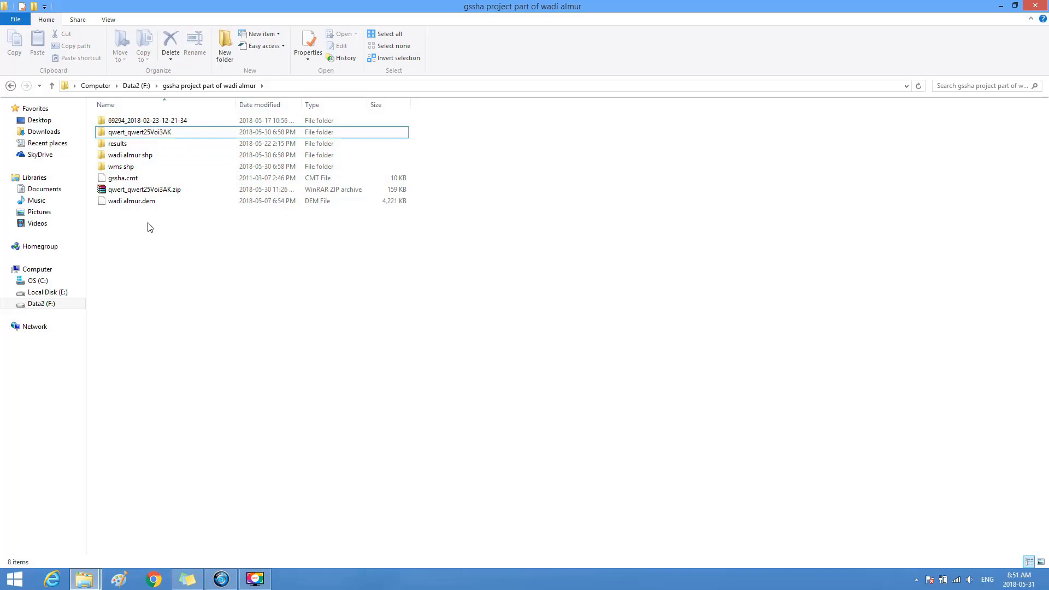
{"action": "left_click", "coordinate": [143, 202]}
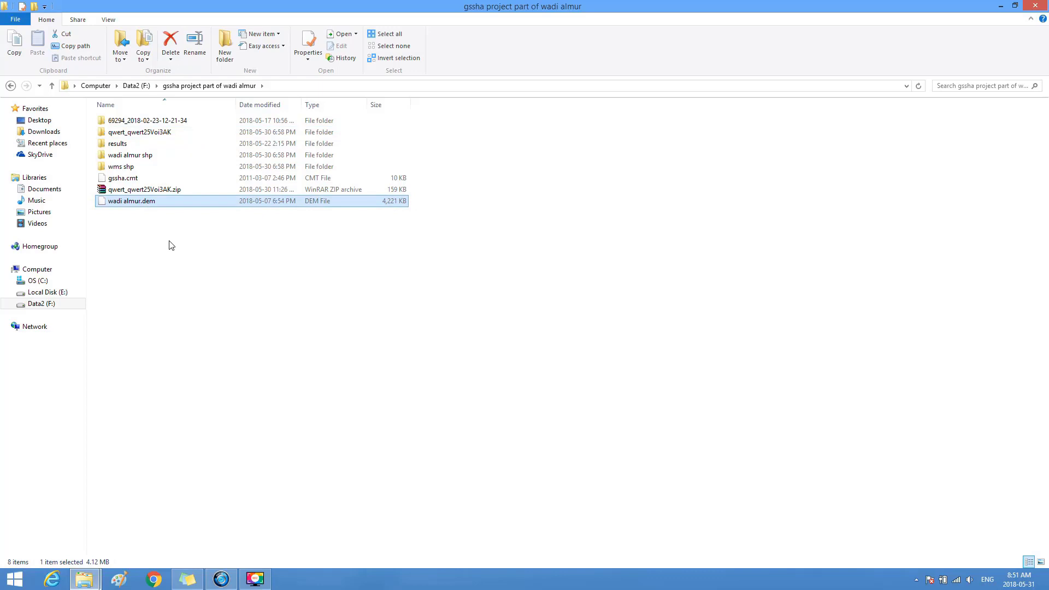
{"action": "left_click", "coordinate": [130, 144]}
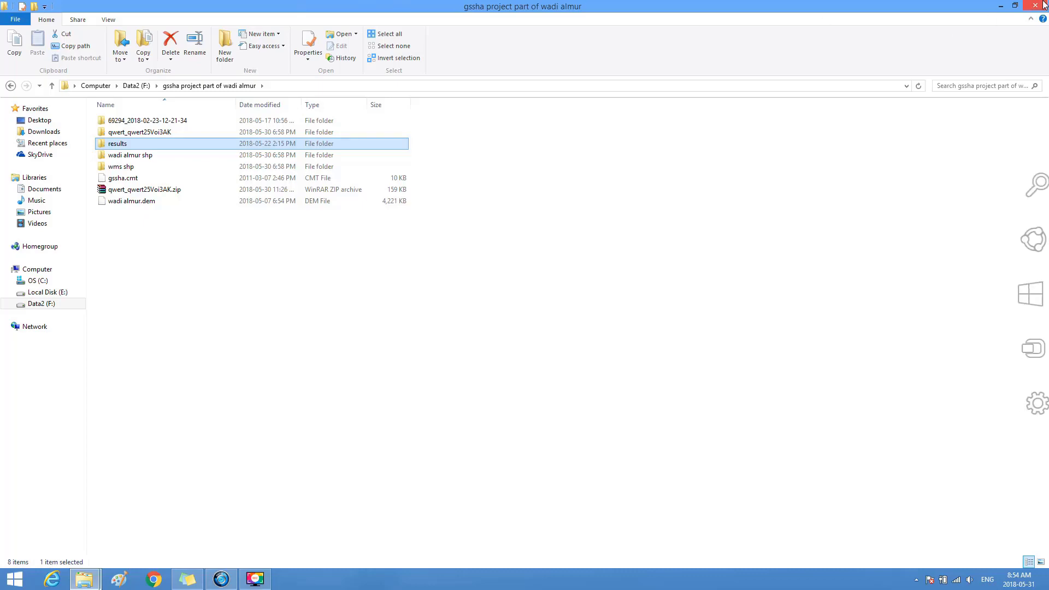
{"action": "left_click", "coordinate": [1044, 5]}
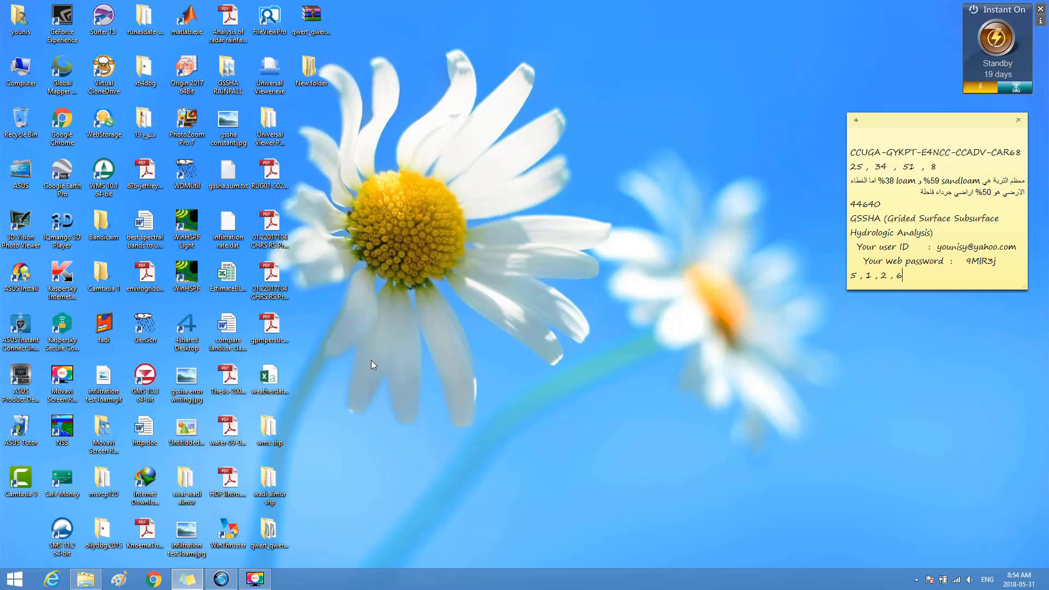
Step: Bring back the "gssha video tutorial complete" window and navigate from it to the GSSHA folder in Desktop important 6
{"action": "mouse_move", "coordinate": [101, 576]}
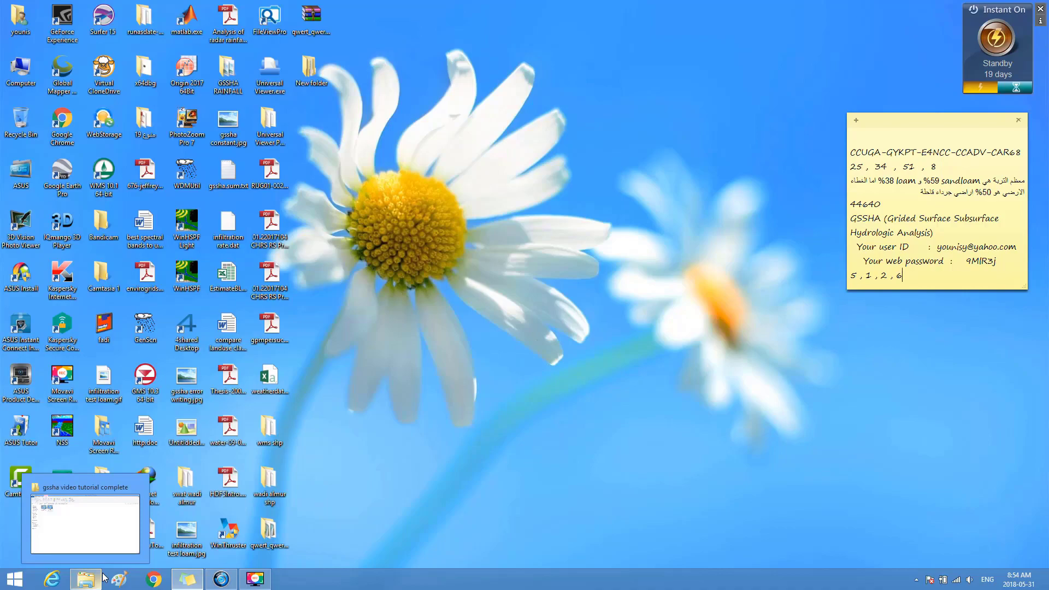
{"action": "left_click", "coordinate": [103, 578]}
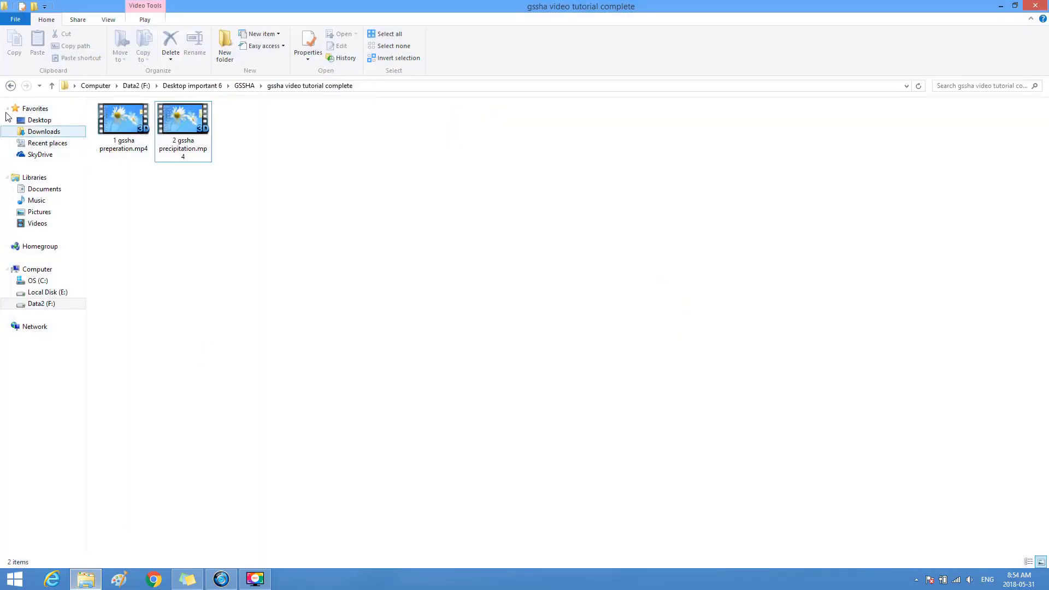
{"action": "left_click", "coordinate": [11, 86]}
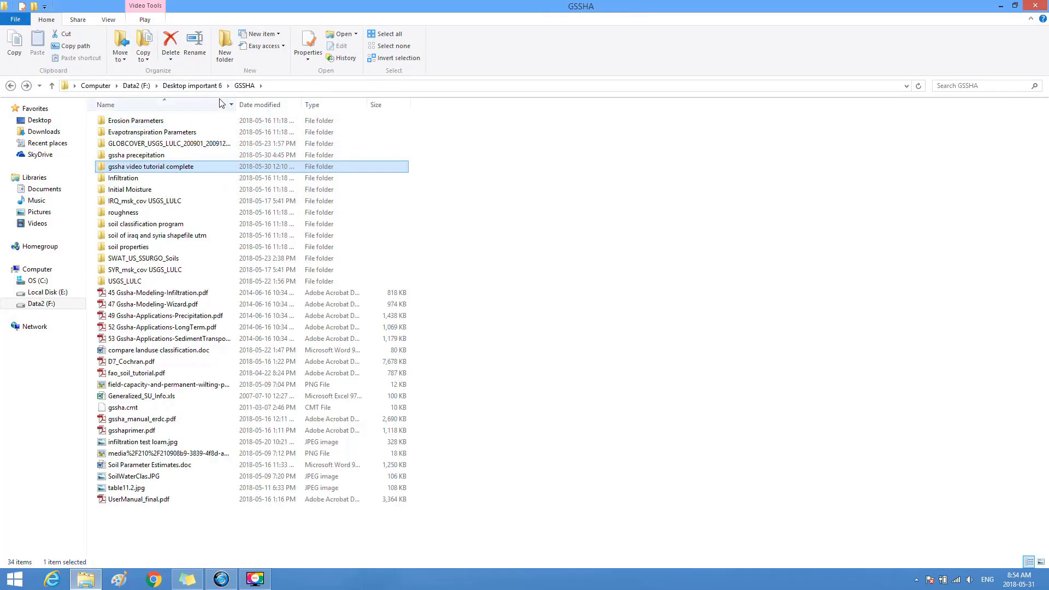
{"action": "left_click", "coordinate": [10, 86]}
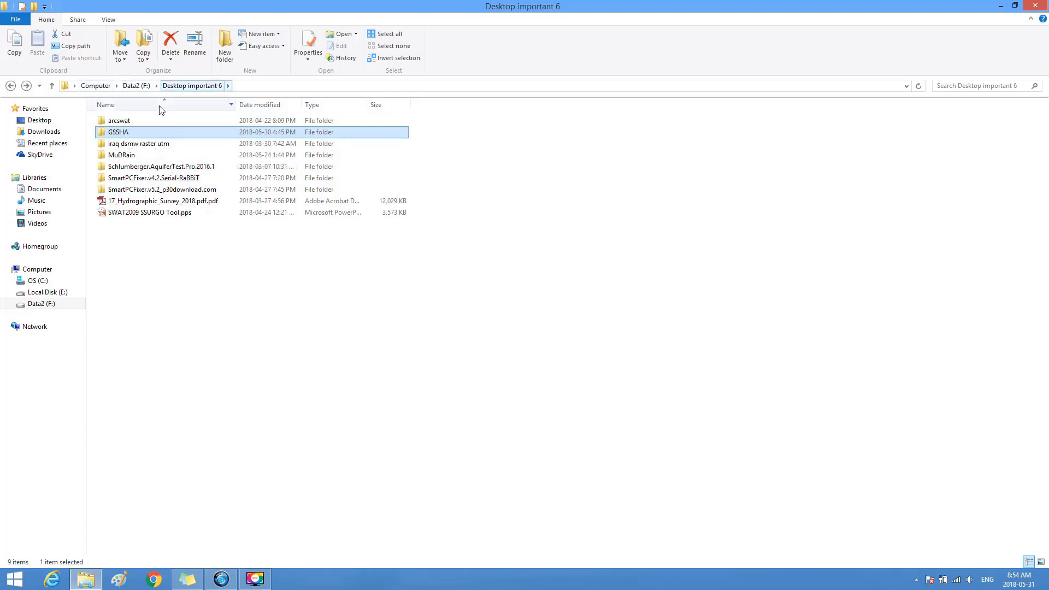
{"action": "mouse_move", "coordinate": [126, 136]}
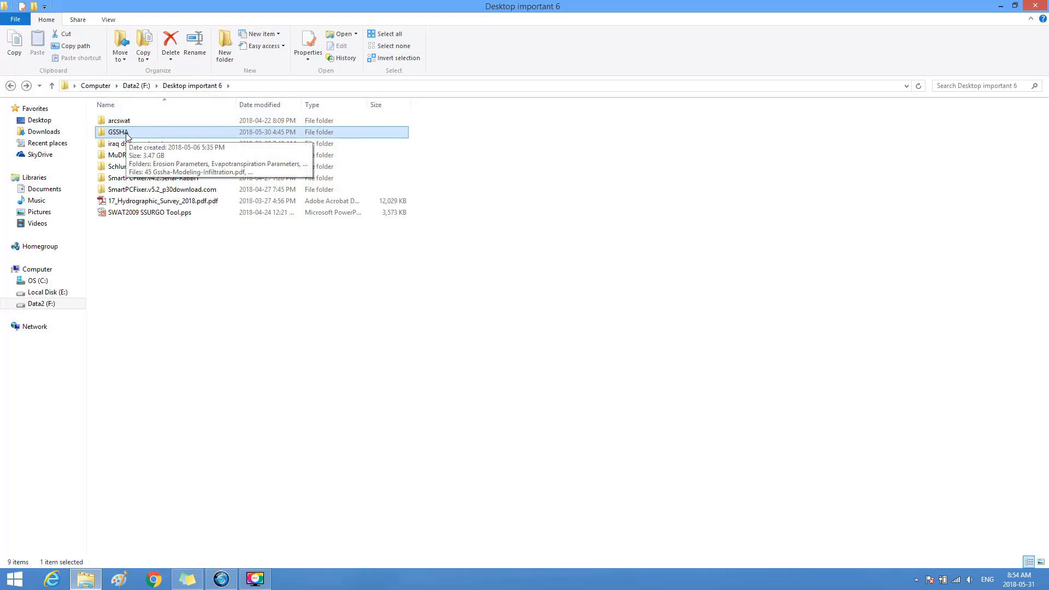
{"action": "double_click", "coordinate": [126, 134]}
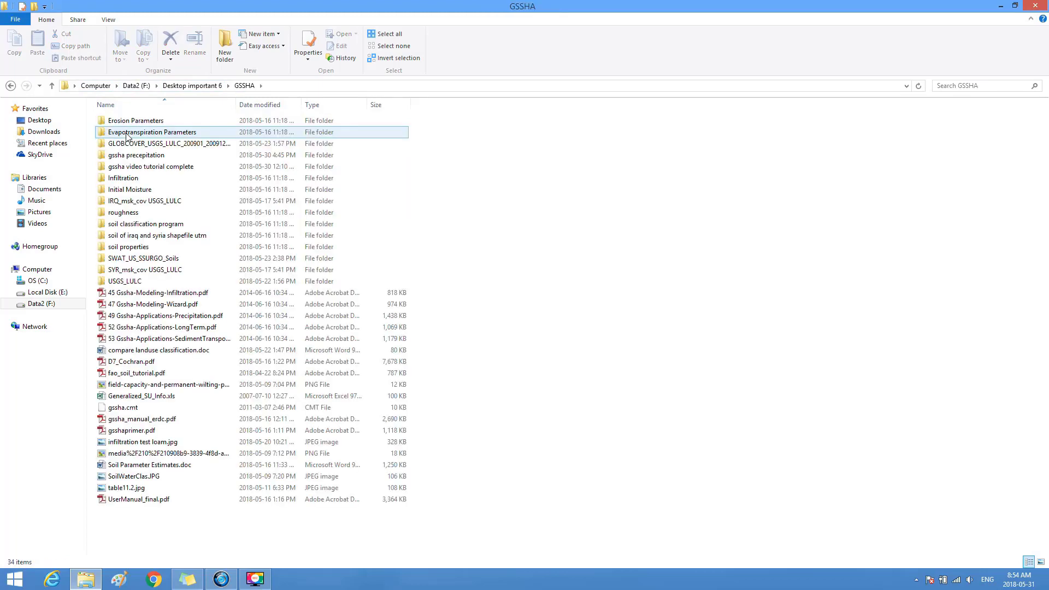
Step: View the 47 Gssha-Modeling-Wizard.pdf tutorial from the GSSHA folder, and minimize it
{"action": "mouse_move", "coordinate": [169, 241]}
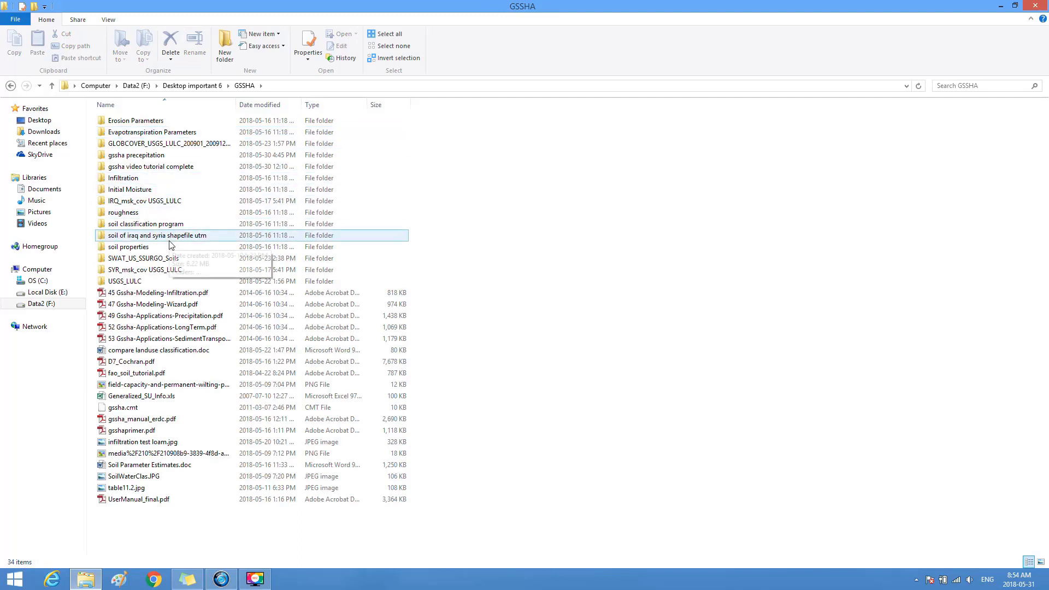
{"action": "left_click", "coordinate": [129, 309]}
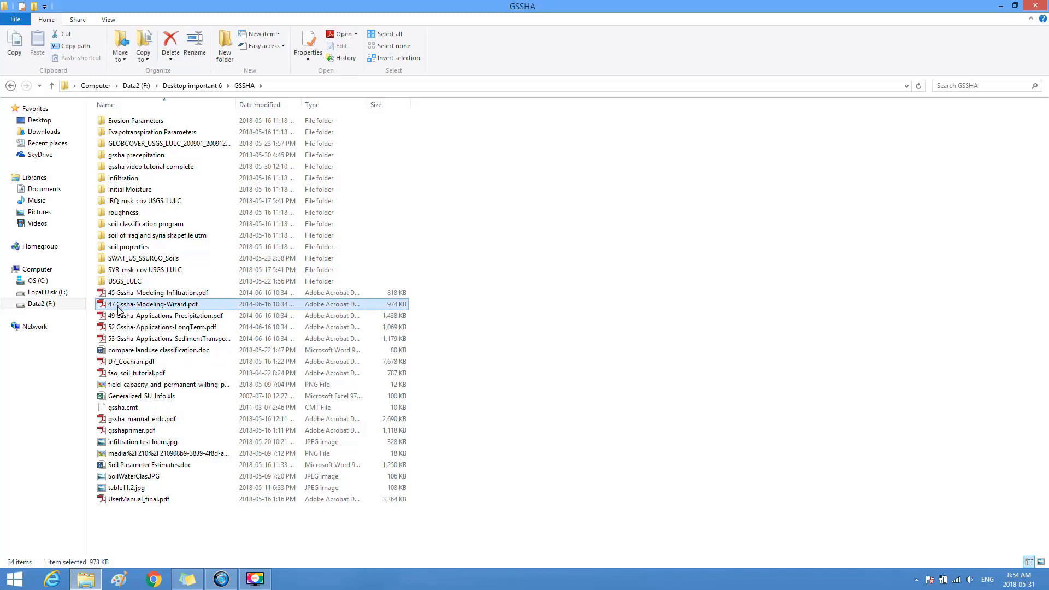
{"action": "mouse_move", "coordinate": [125, 309]}
{"action": "double_click", "coordinate": [154, 305]}
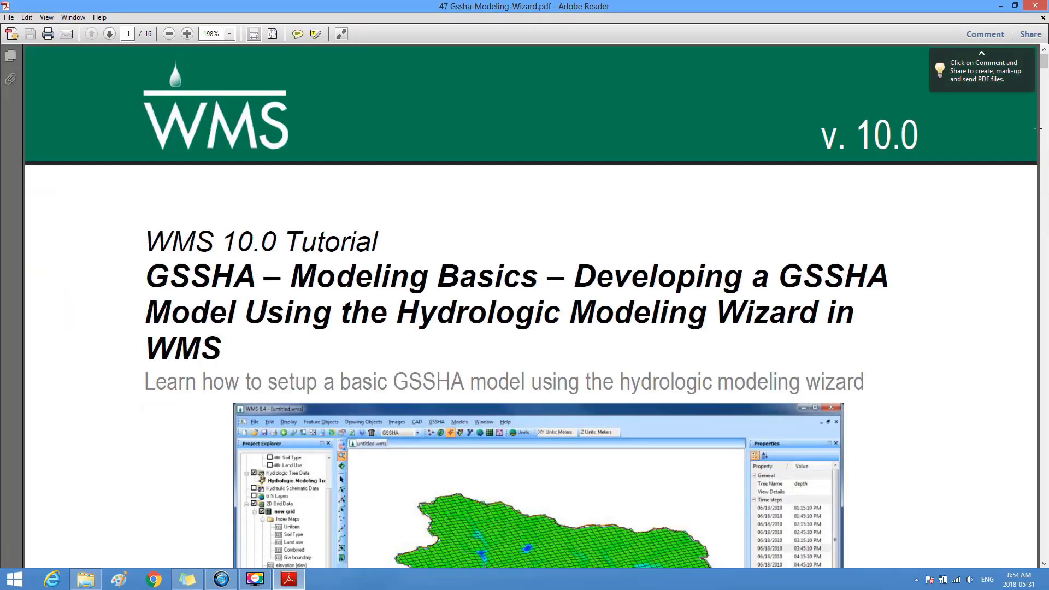
{"action": "left_click", "coordinate": [999, 8]}
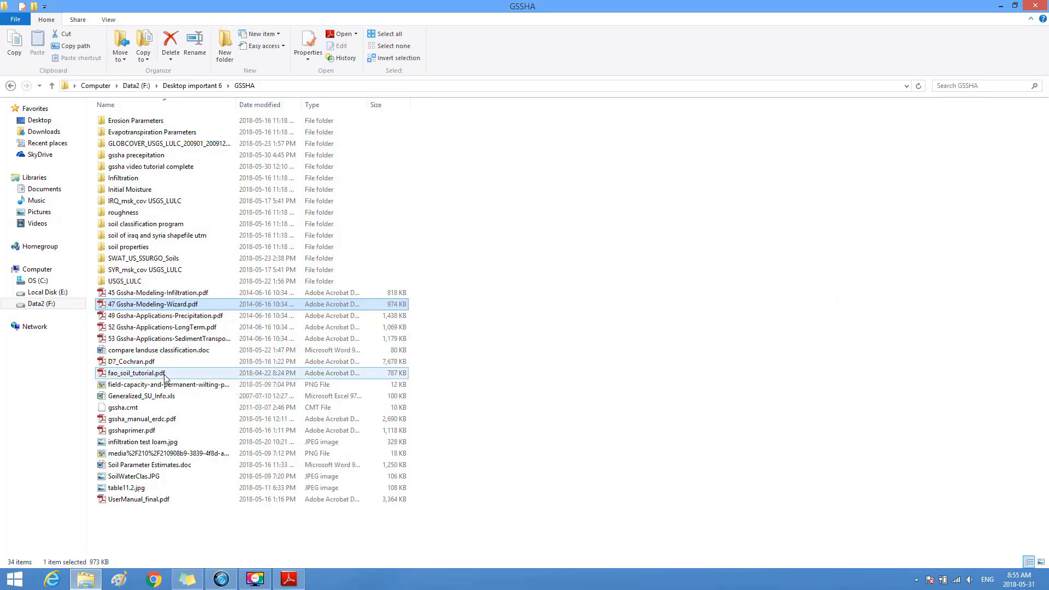
Step: View the 49 Gssha-Applications-Precipitation.pdf tutorial, and minimize both it and the GSSHA folder window
{"action": "left_click", "coordinate": [132, 318]}
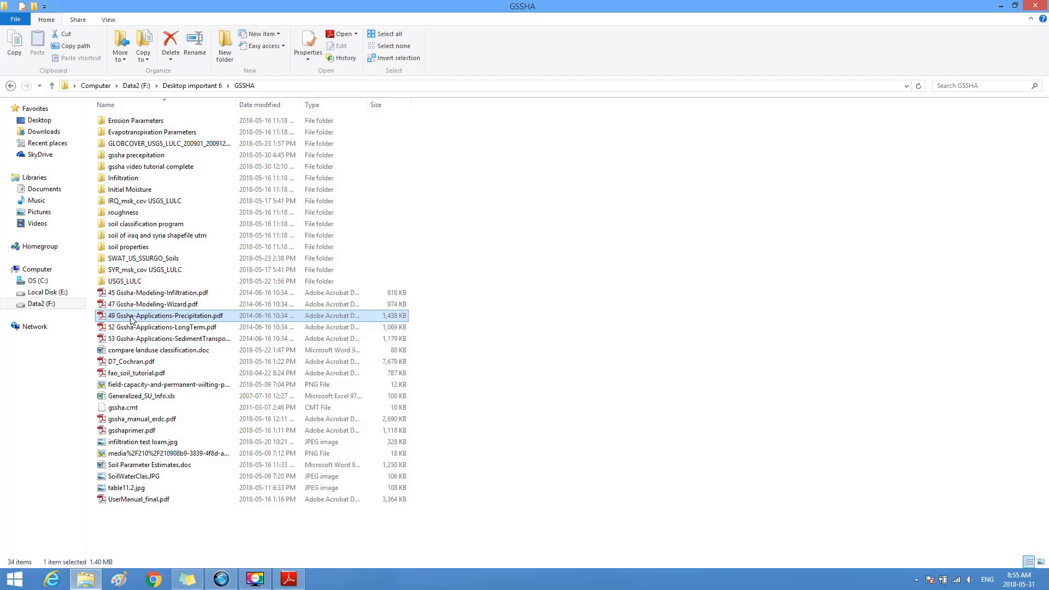
{"action": "double_click", "coordinate": [131, 320]}
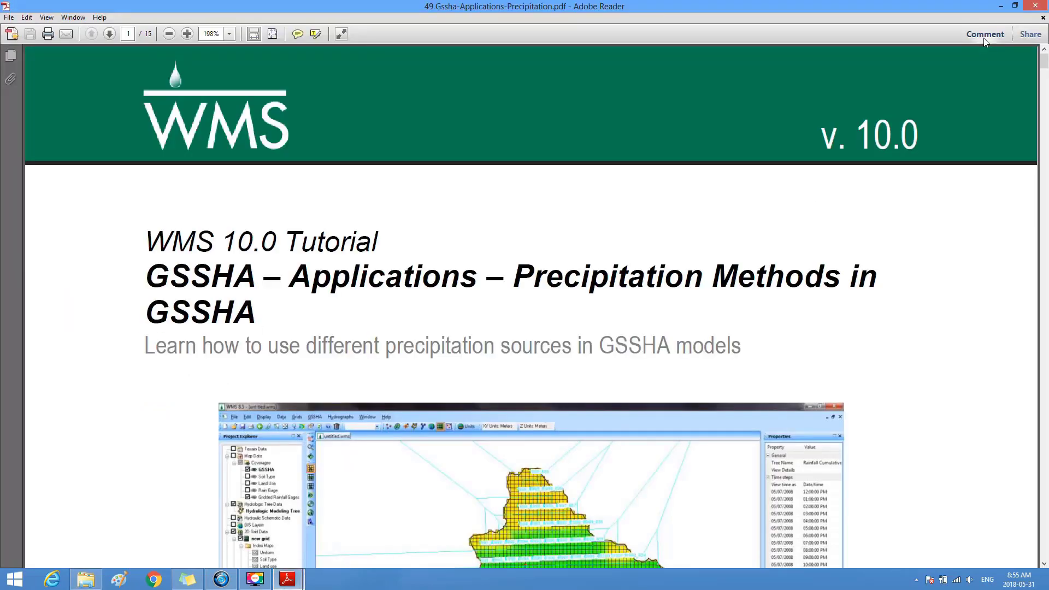
{"action": "left_click", "coordinate": [997, 8]}
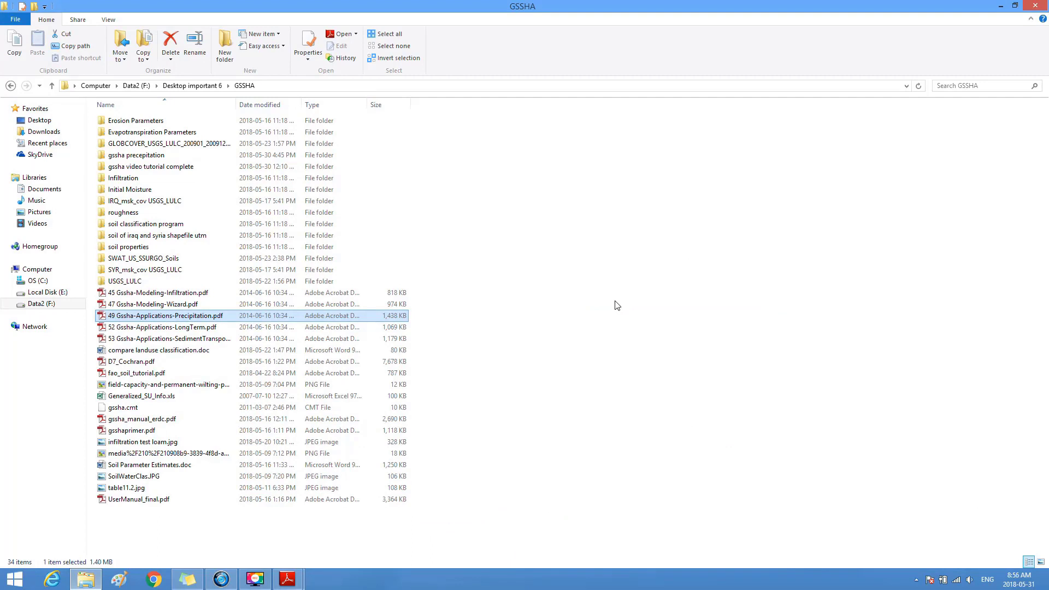
{"action": "left_click", "coordinate": [1000, 7]}
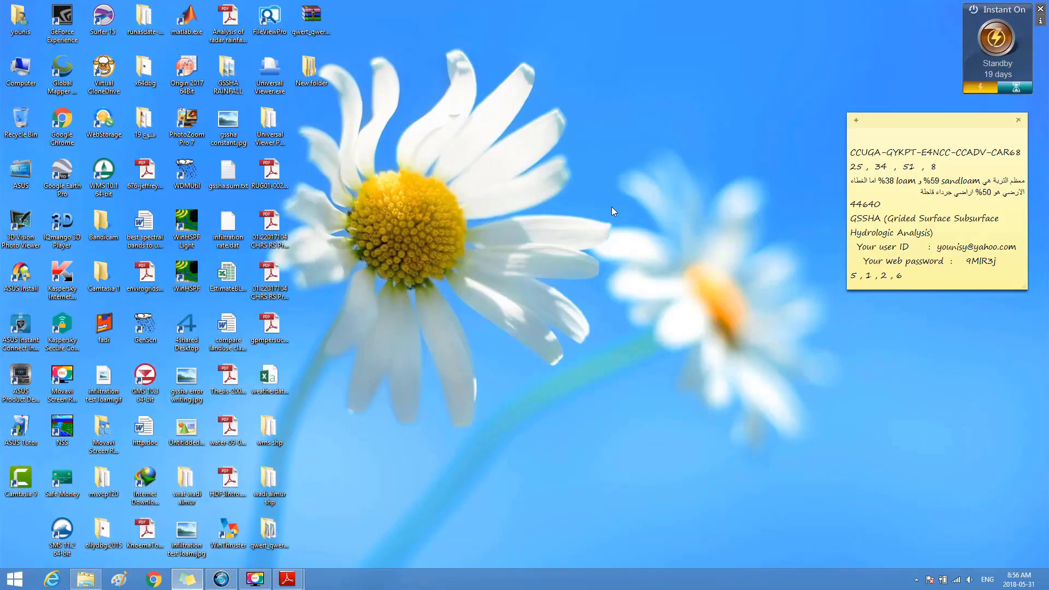
Step: Open the "tutorials very important" folder inside "دورات 1" on the Data2 (F:) drive
{"action": "double_click", "coordinate": [22, 76]}
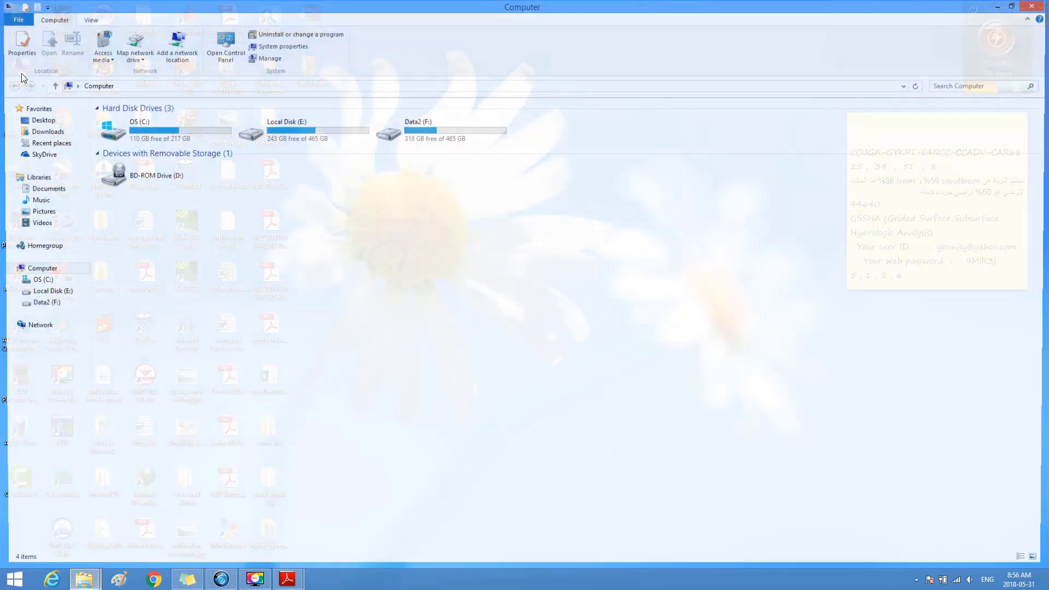
{"action": "left_click", "coordinate": [433, 147]}
{"action": "double_click", "coordinate": [399, 134]}
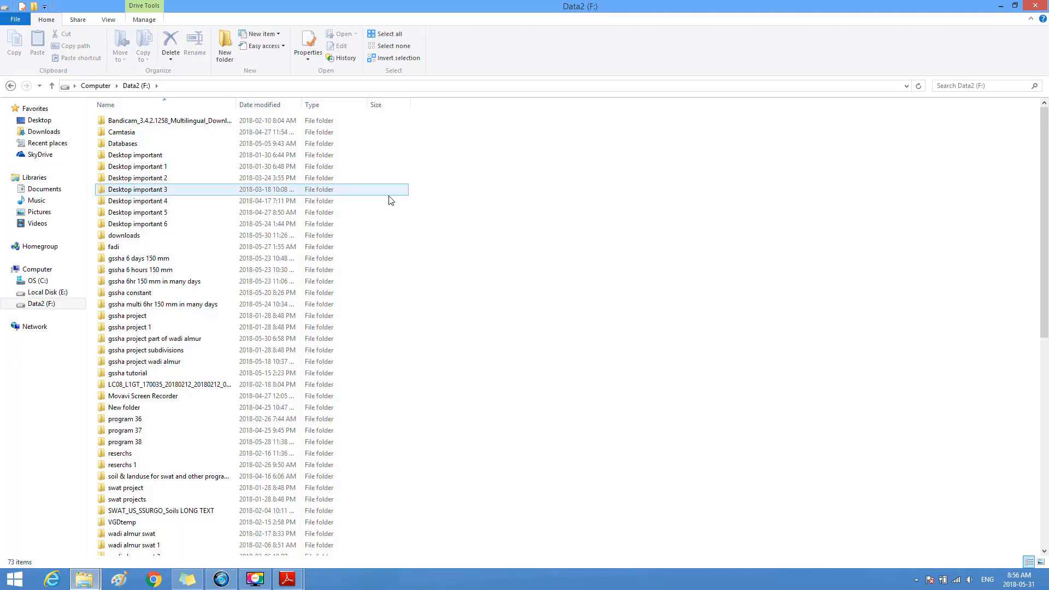
{"action": "left_click_drag", "start_coordinate": [1045, 180], "coordinate": [1047, 262]}
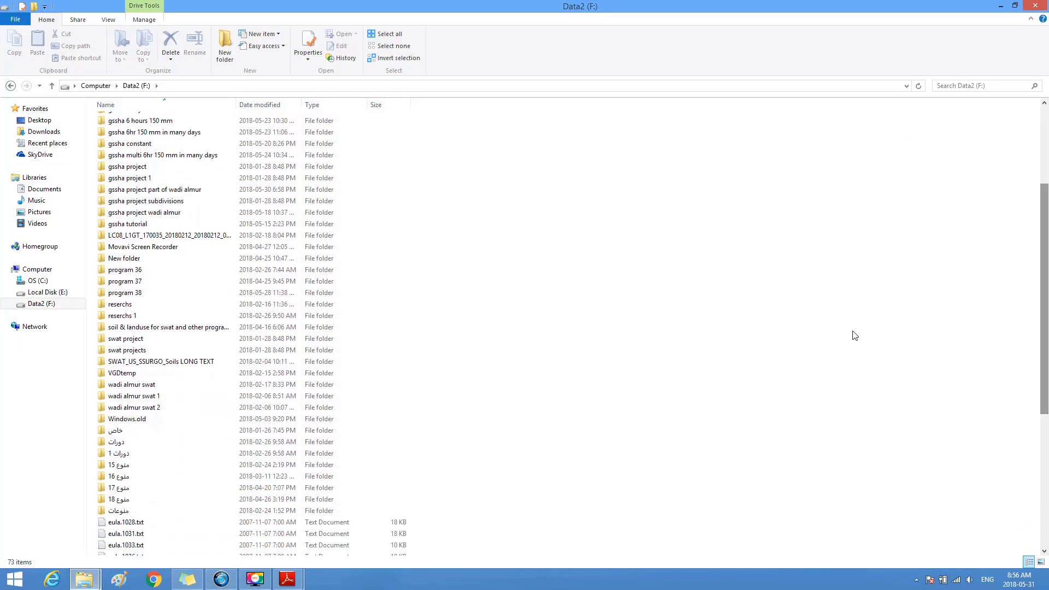
{"action": "double_click", "coordinate": [126, 456]}
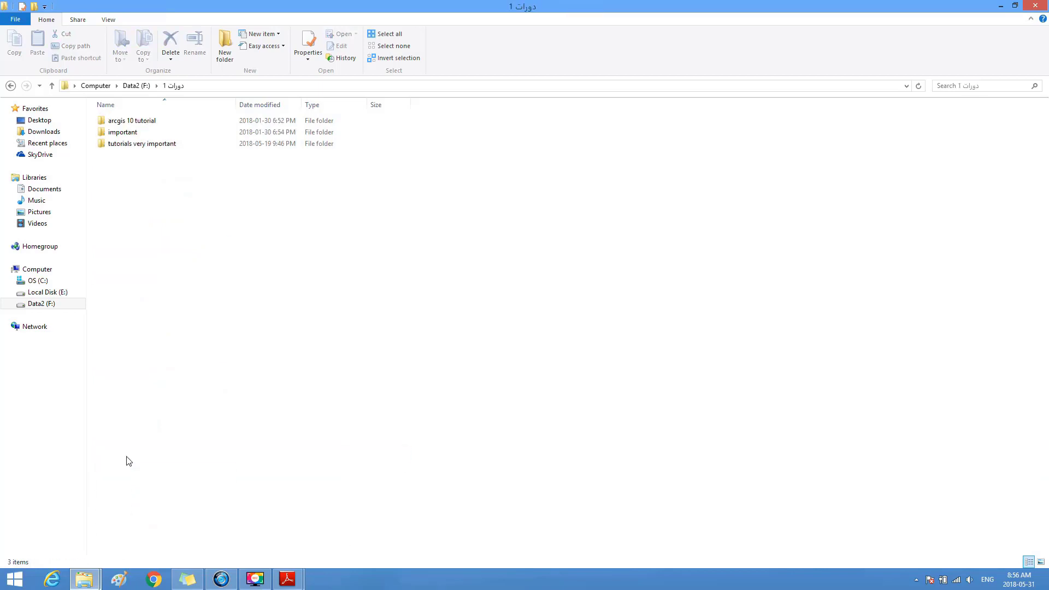
{"action": "double_click", "coordinate": [134, 144]}
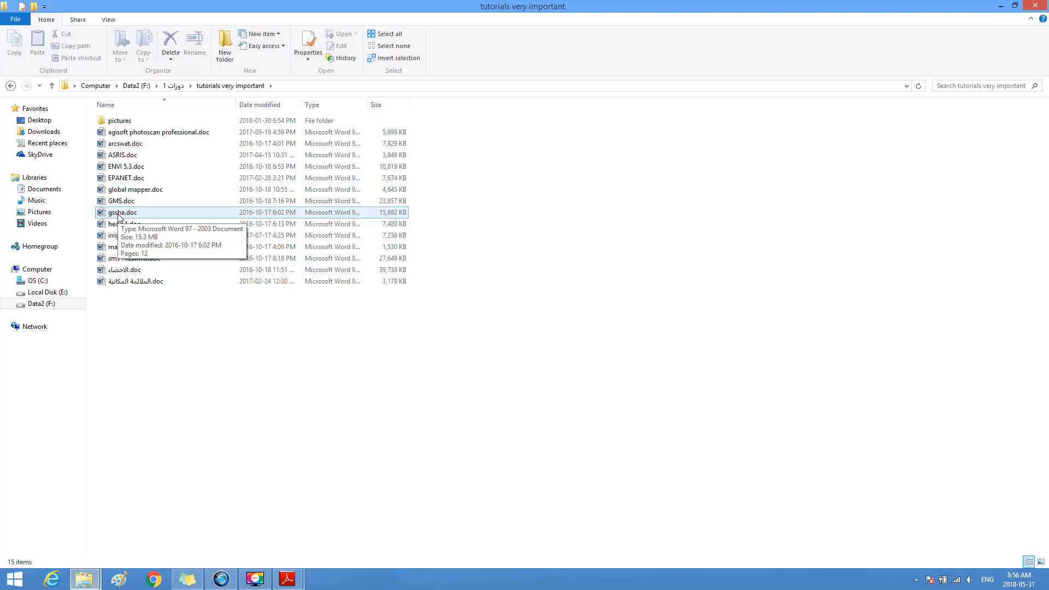
Step: View the gssha.doc notes from the "tutorials very important" folder, minimize the document and close the folder window
{"action": "left_click", "coordinate": [119, 214]}
{"action": "double_click", "coordinate": [119, 215]}
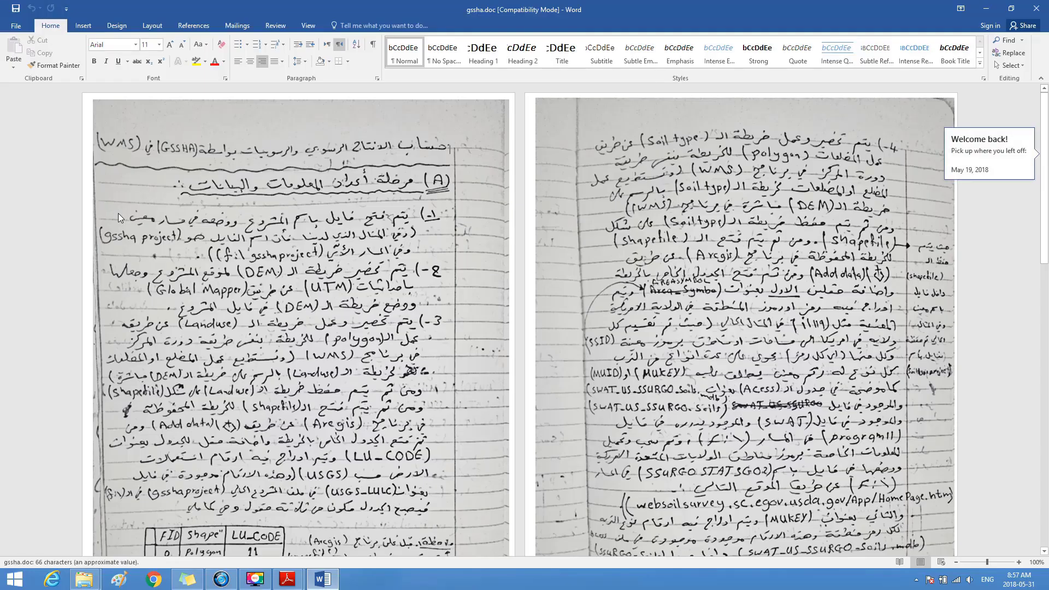
{"action": "left_click", "coordinate": [989, 9]}
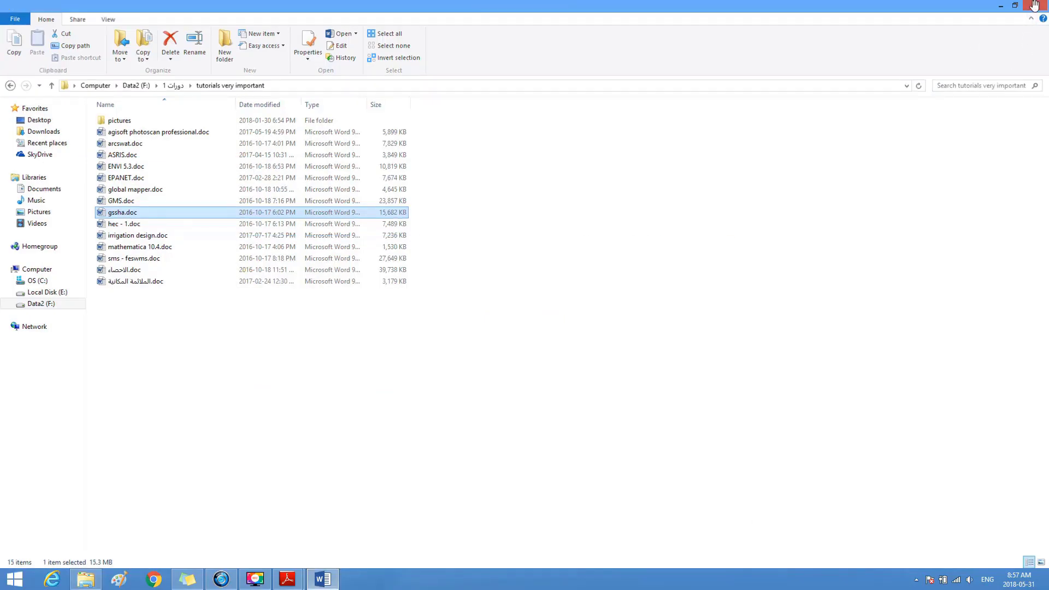
{"action": "left_click", "coordinate": [1034, 5]}
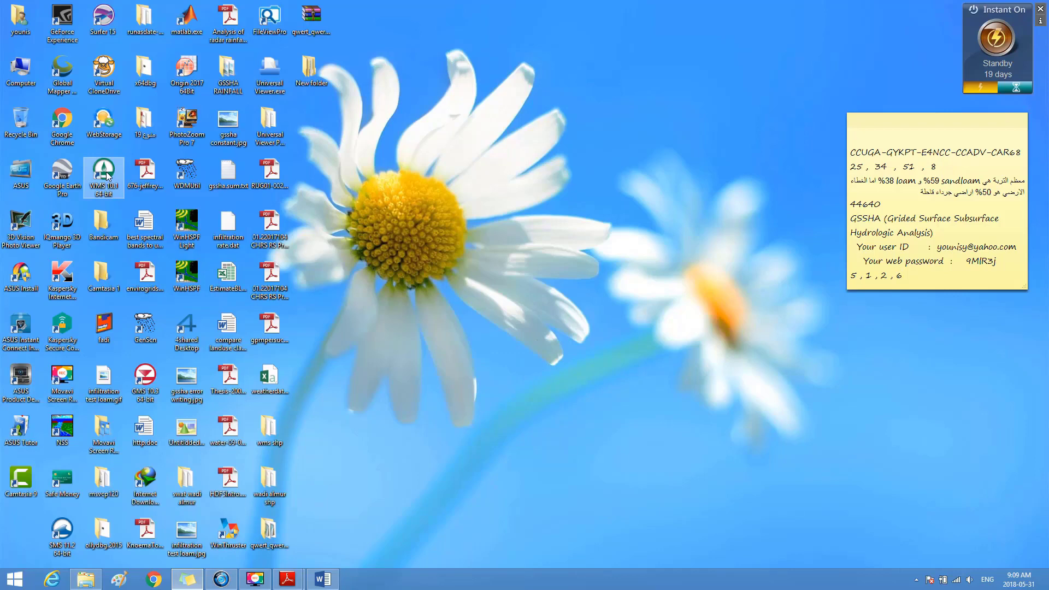
Step: Launch WMS 10.1 and open the hydrologic modeling wizard at its Project Filename page
{"action": "double_click", "coordinate": [106, 172]}
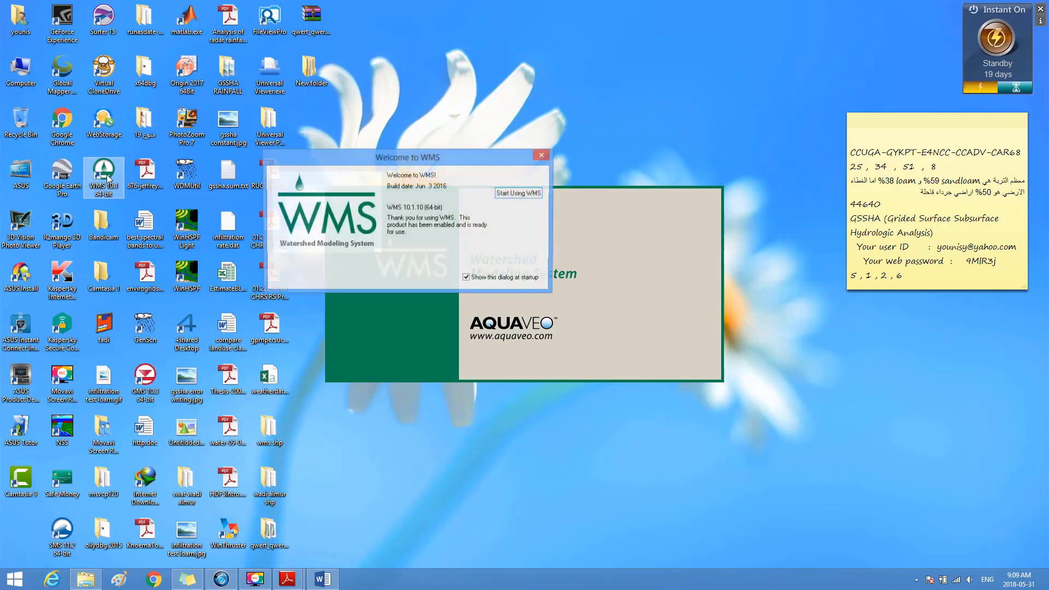
{"action": "left_click", "coordinate": [514, 195]}
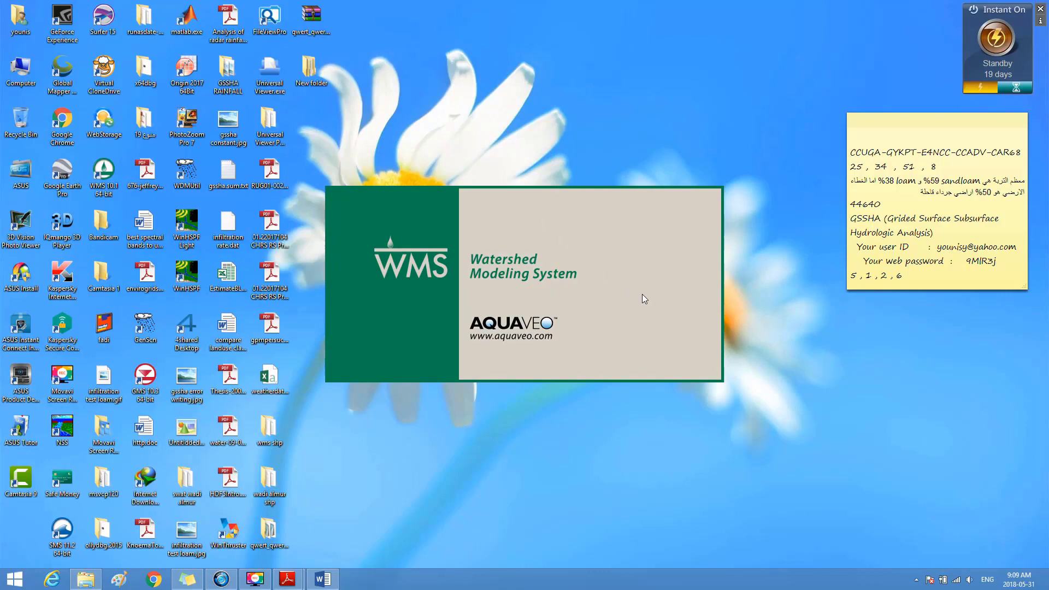
{"action": "left_click", "coordinate": [664, 344]}
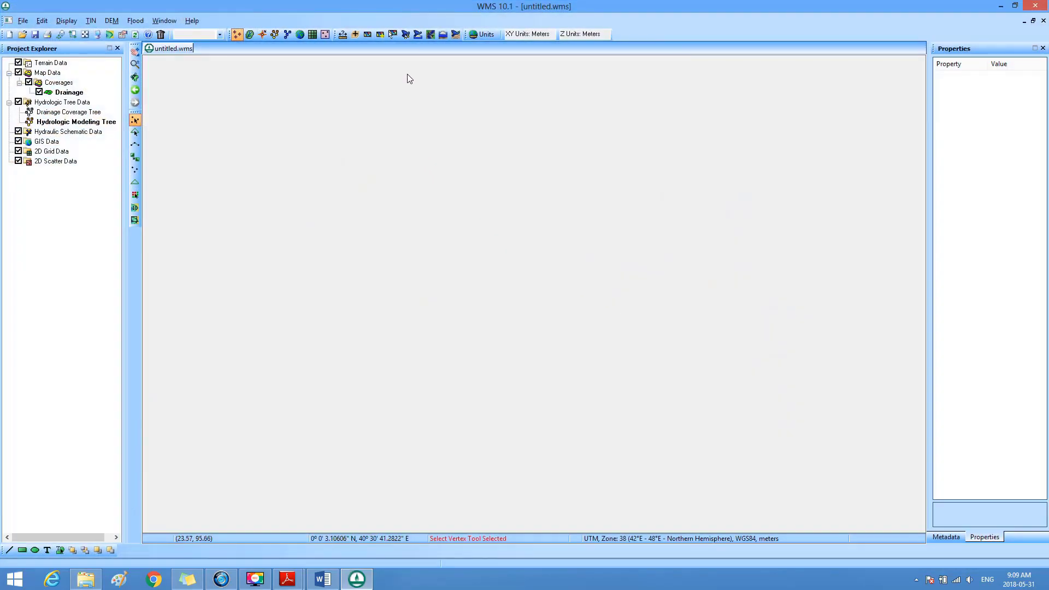
{"action": "left_click", "coordinate": [408, 35]}
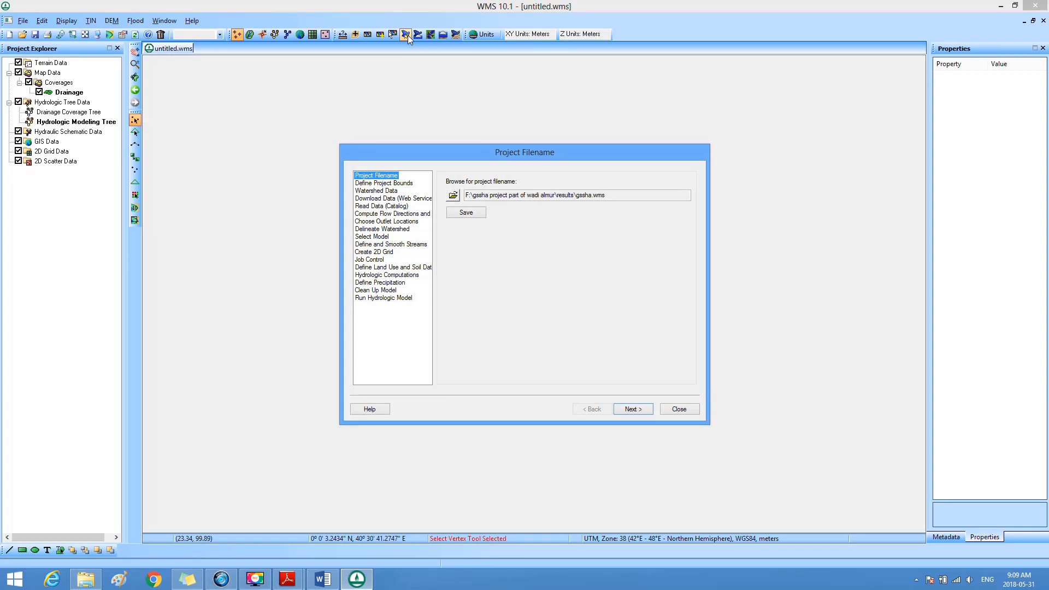
{"action": "left_click", "coordinate": [408, 35]}
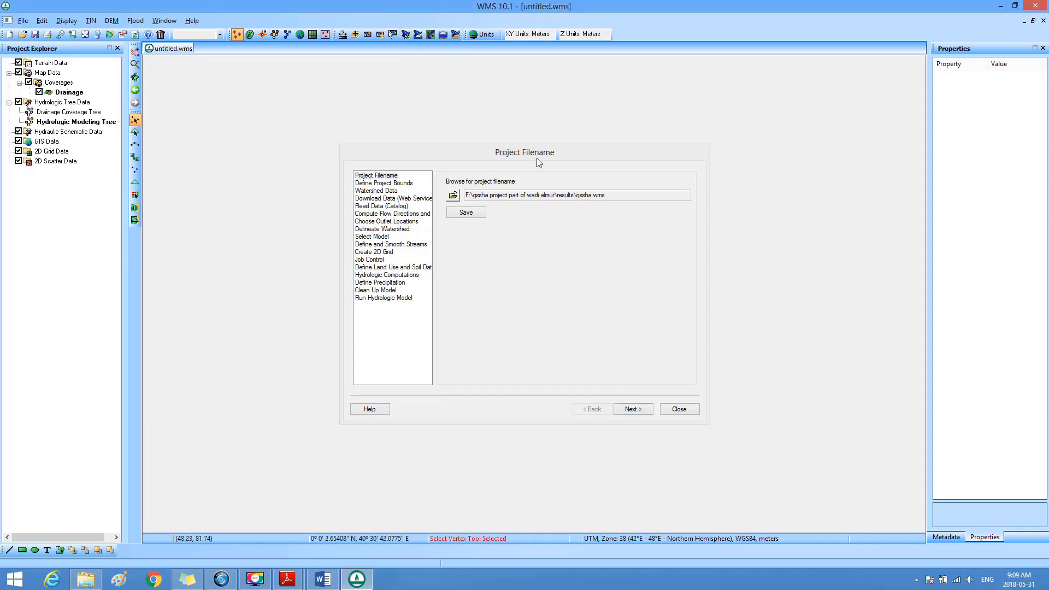
{"action": "left_click", "coordinate": [516, 154]}
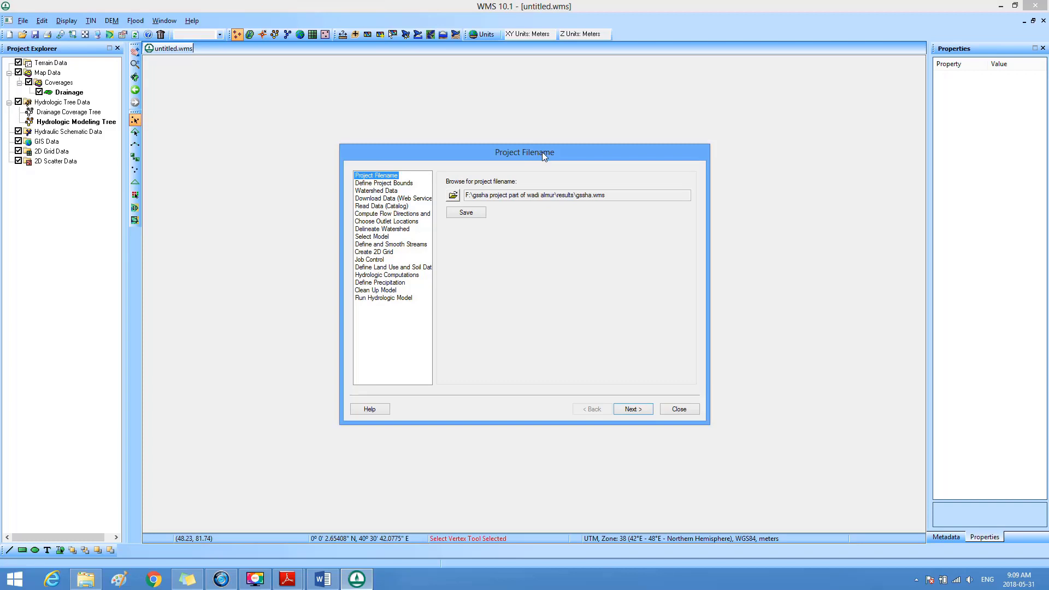
Step: Browse for the project file location in the results folder of "gssha project part of wadi almur" on Data2 (F:)
{"action": "left_click", "coordinate": [453, 198]}
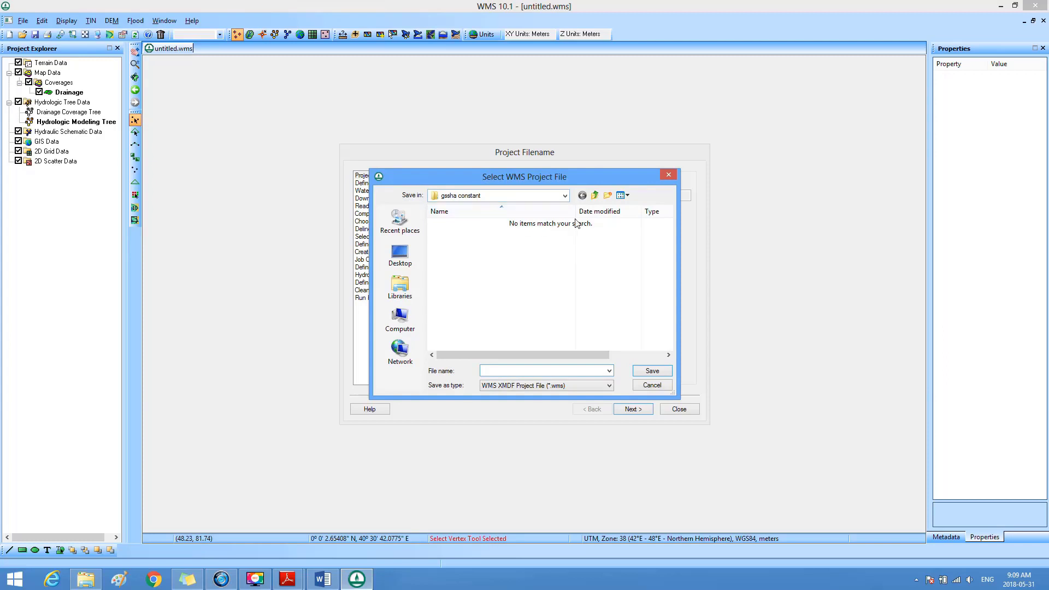
{"action": "left_click", "coordinate": [400, 321]}
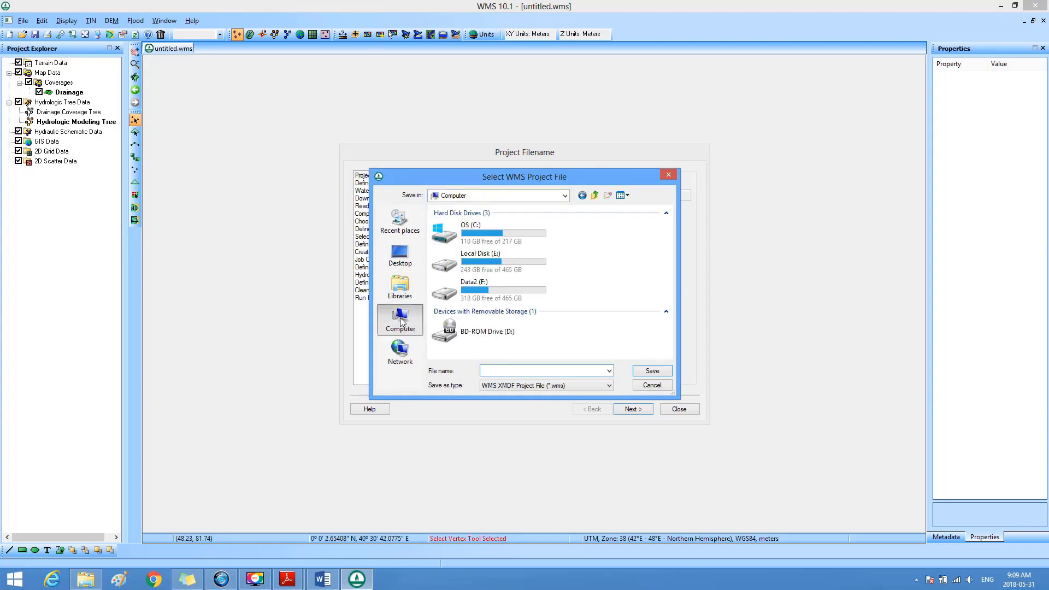
{"action": "double_click", "coordinate": [486, 289]}
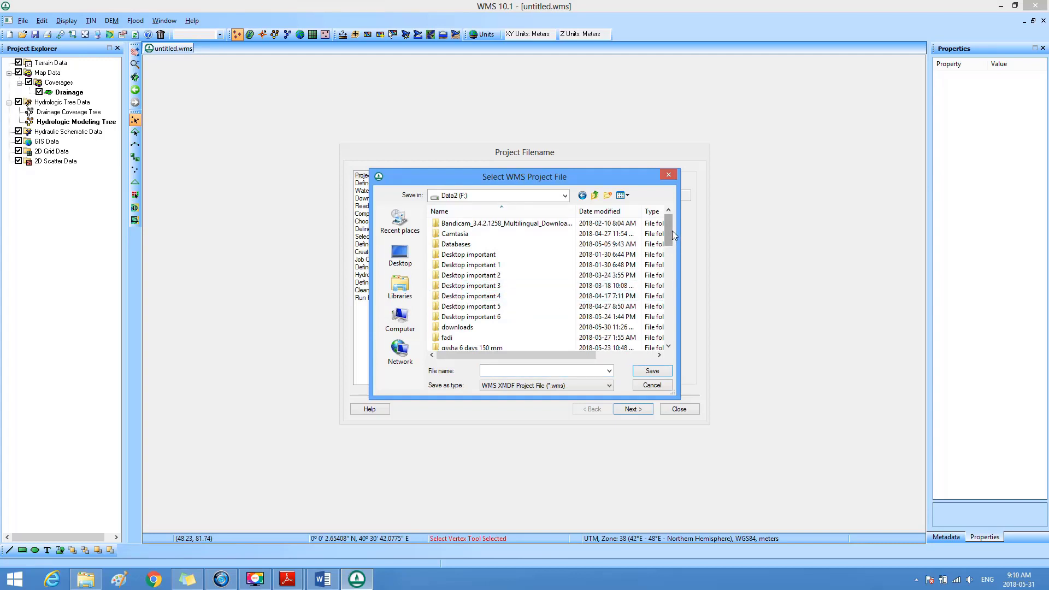
{"action": "left_click_drag", "start_coordinate": [673, 232], "coordinate": [674, 264]}
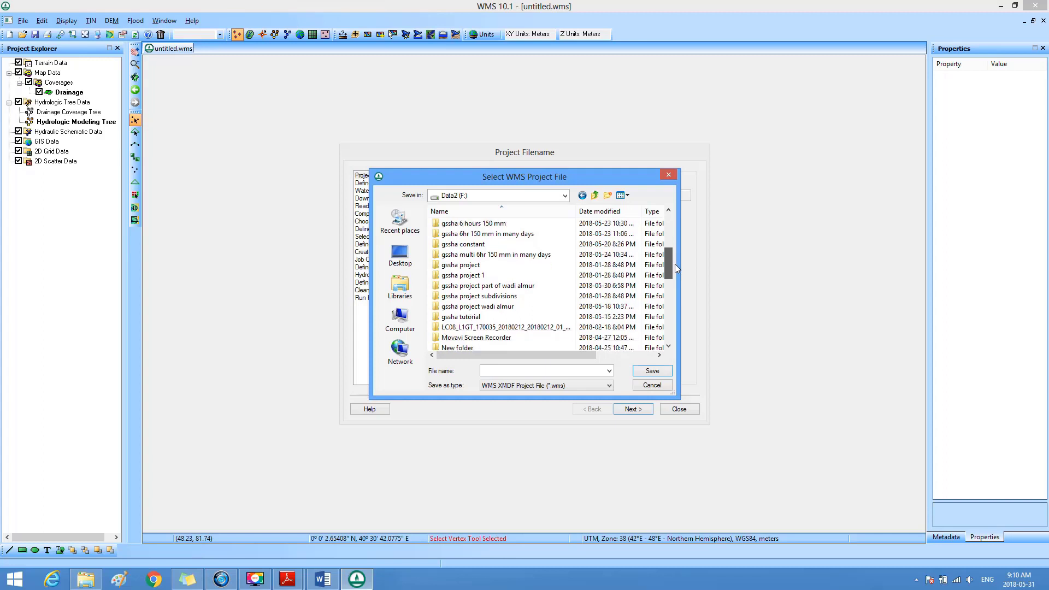
{"action": "left_click", "coordinate": [503, 287]}
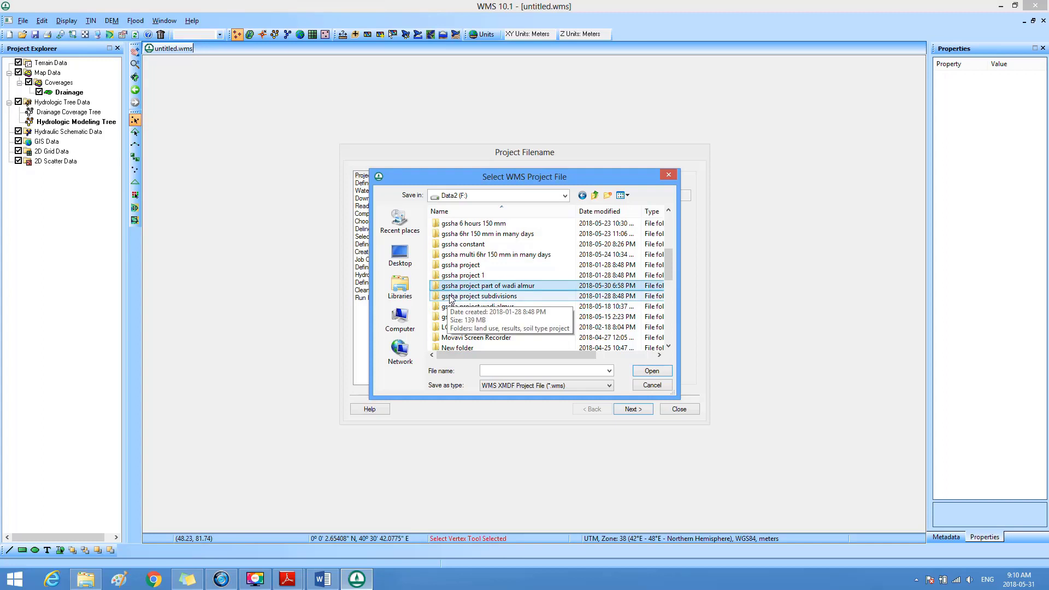
{"action": "double_click", "coordinate": [514, 286]}
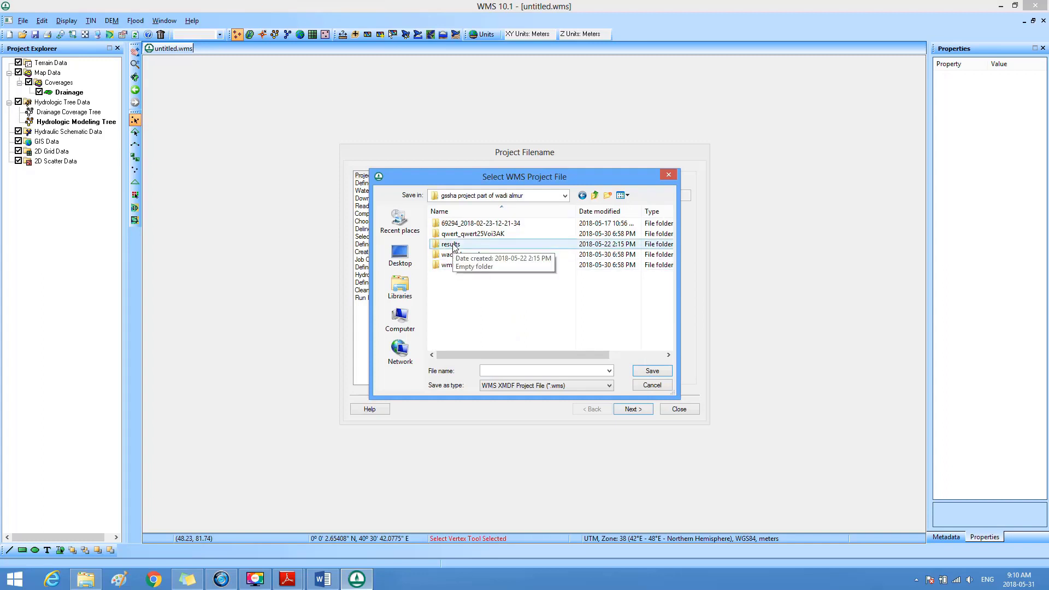
{"action": "double_click", "coordinate": [451, 245]}
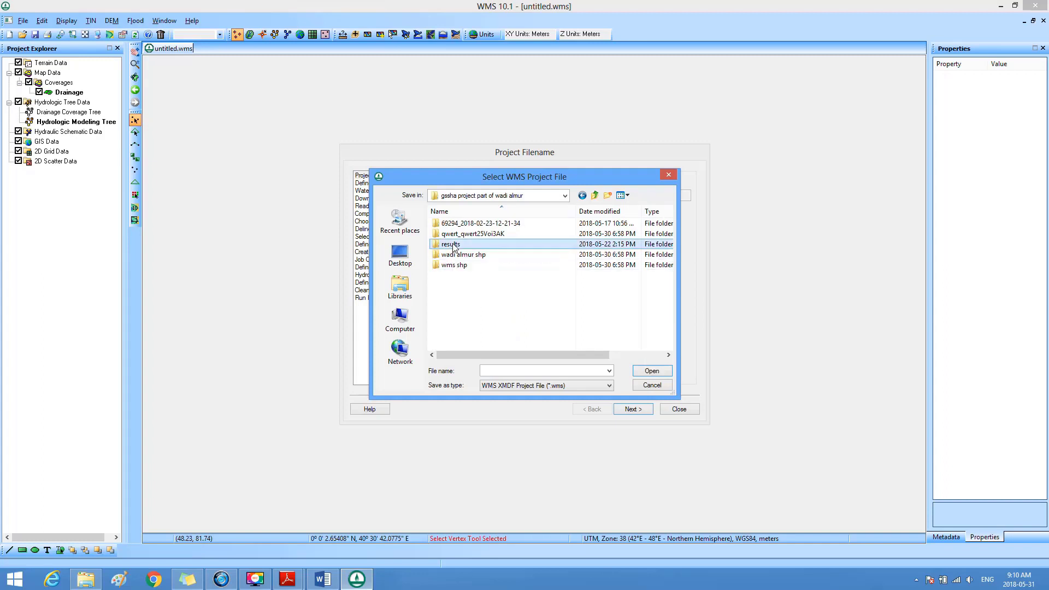
Step: Name the WMS project file gssha and save the project
{"action": "left_click", "coordinate": [490, 370]}
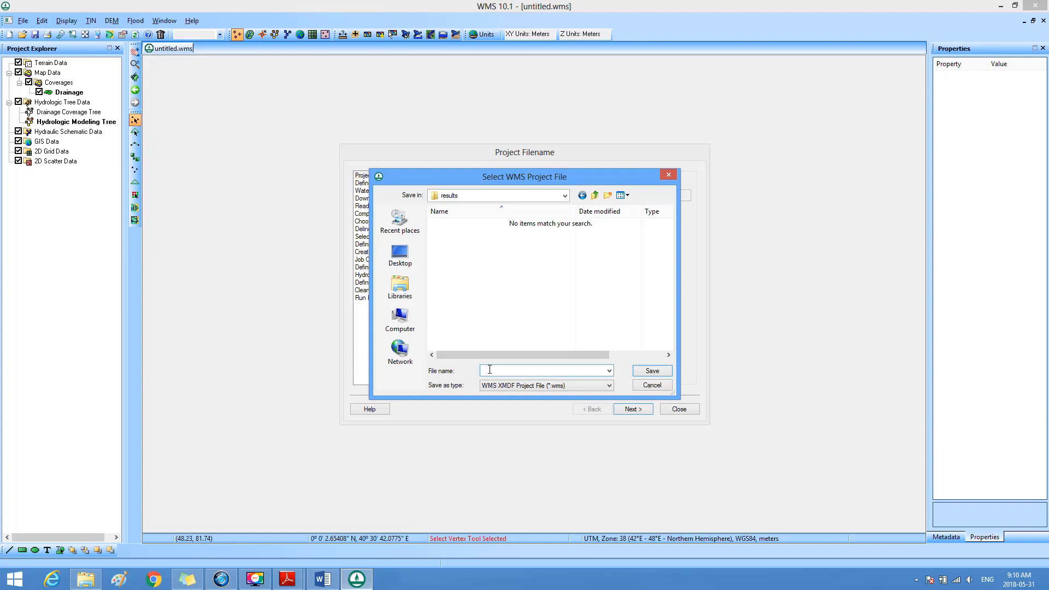
{"action": "type", "text": "gssha"}
{"action": "left_click", "coordinate": [656, 370]}
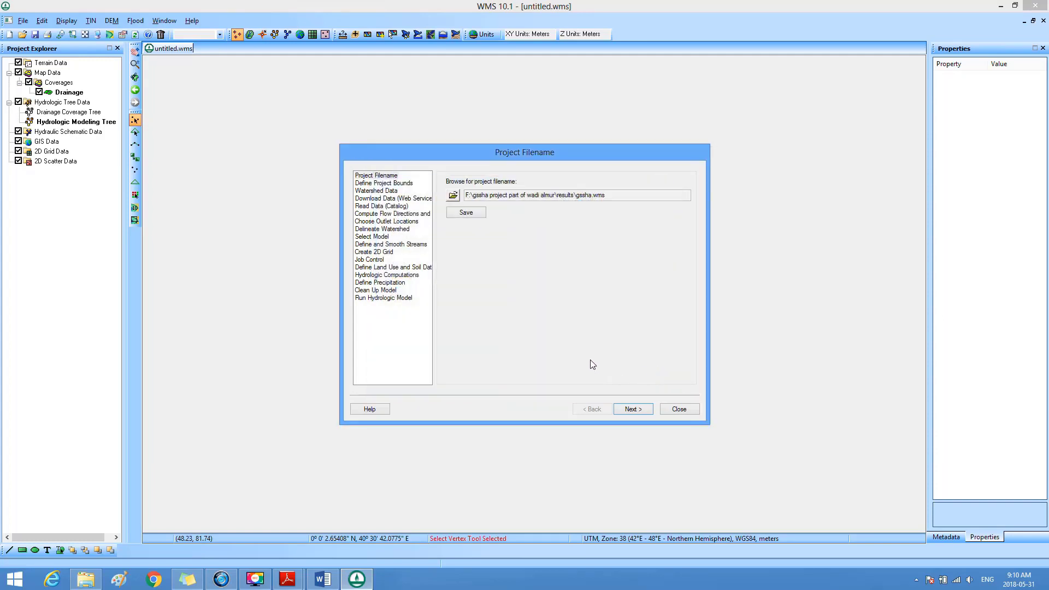
{"action": "left_click", "coordinate": [471, 213]}
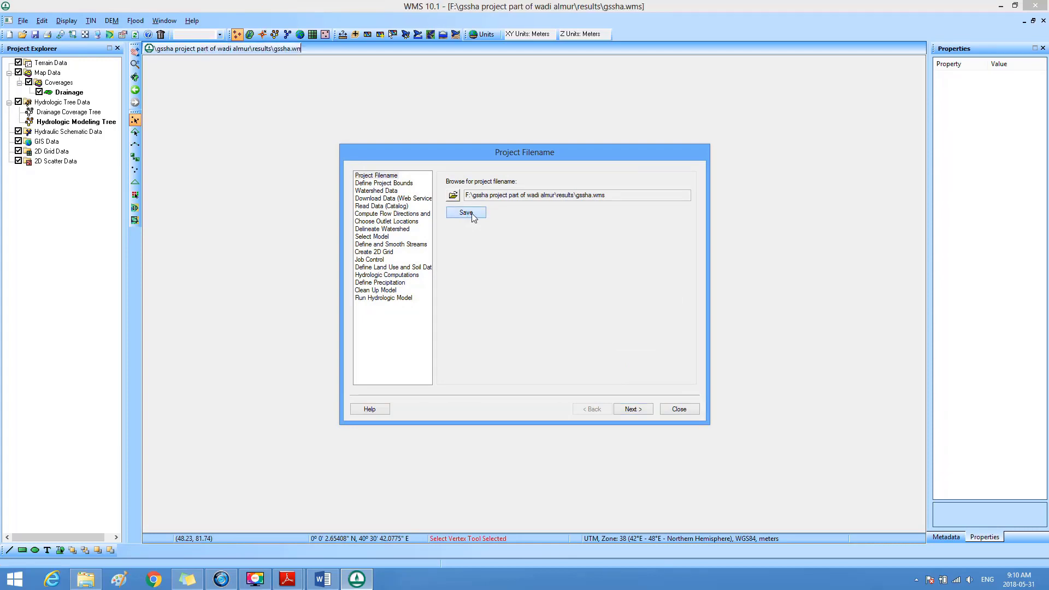
{"action": "left_click", "coordinate": [305, 107]}
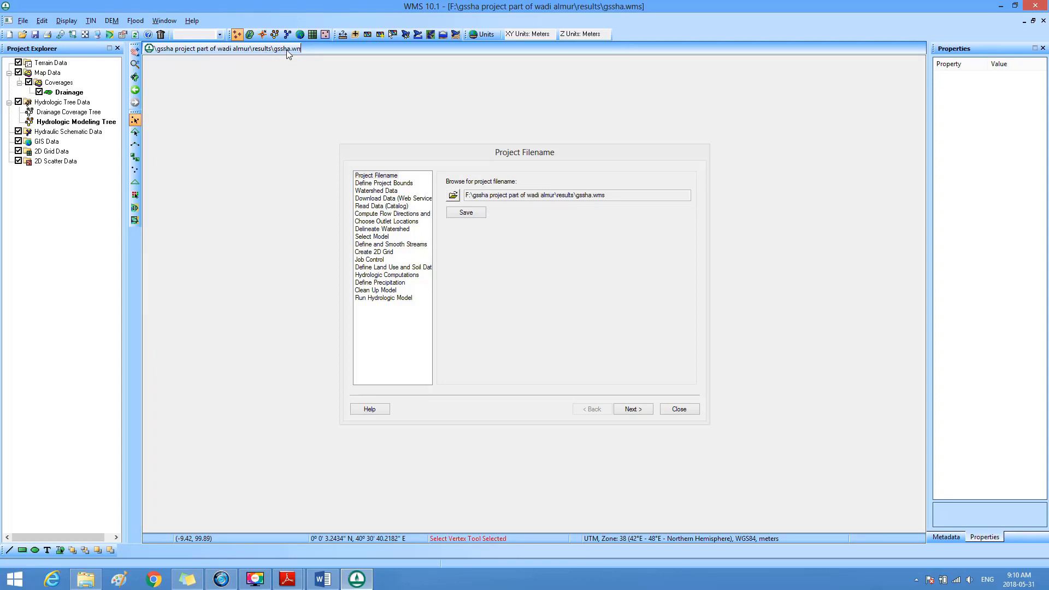
Step: Define the project projection as global UTM, Zone 38 (42°E - 48°E - Northern Hemisphere), WGS84, with Local vertical projection and Meters units
{"action": "left_click", "coordinate": [634, 409]}
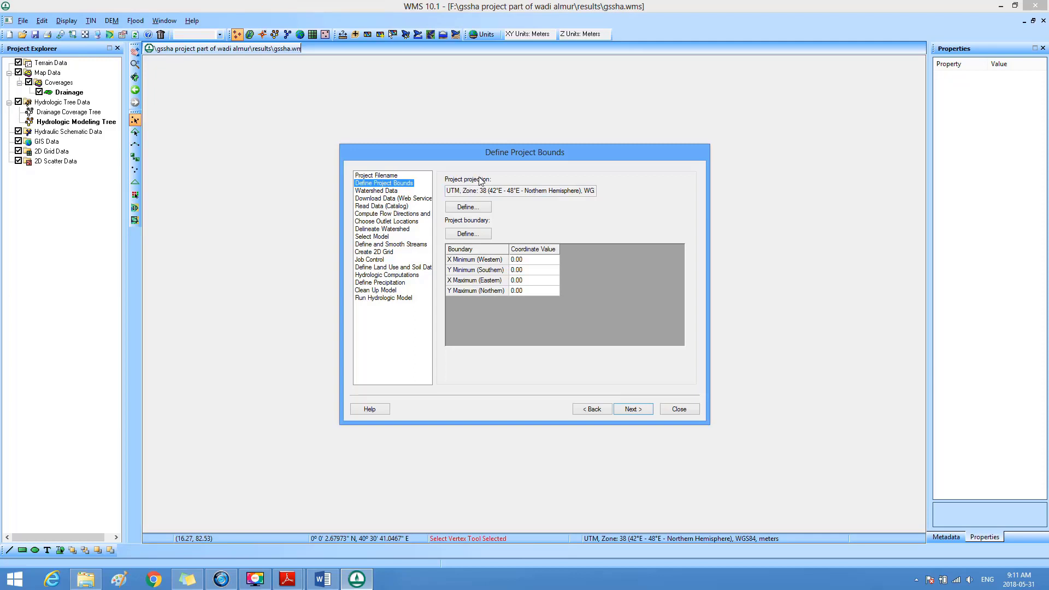
{"action": "left_click", "coordinate": [473, 207]}
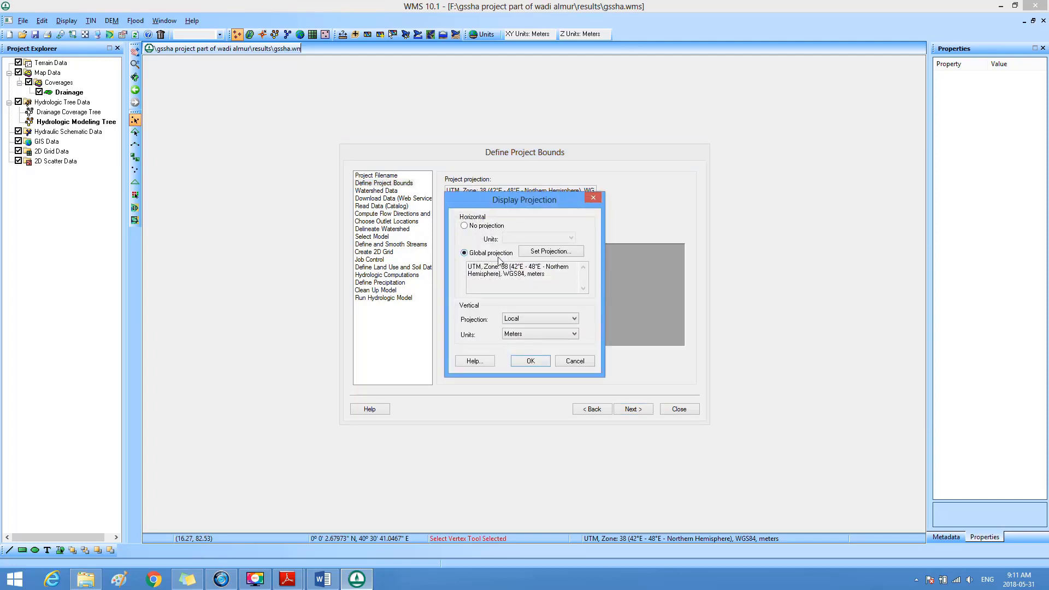
{"action": "left_click", "coordinate": [550, 253]}
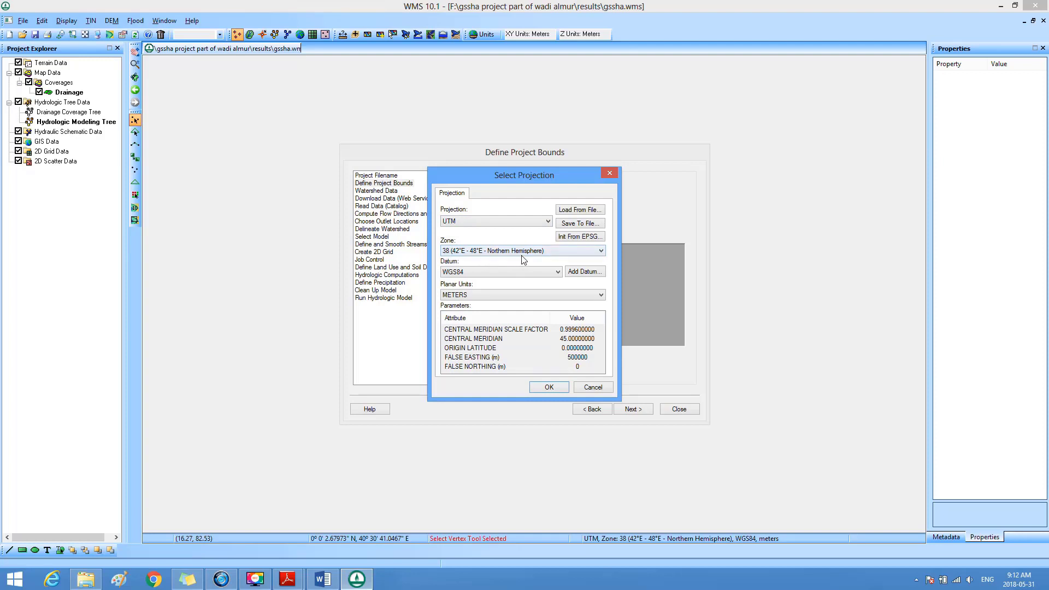
{"action": "left_click", "coordinate": [549, 387]}
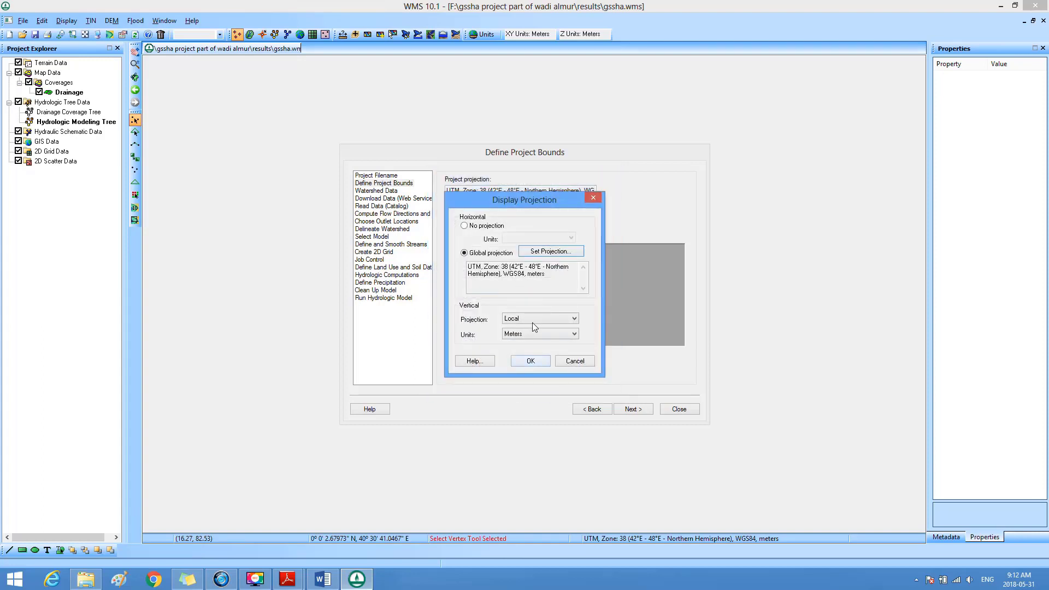
{"action": "left_click", "coordinate": [538, 357]}
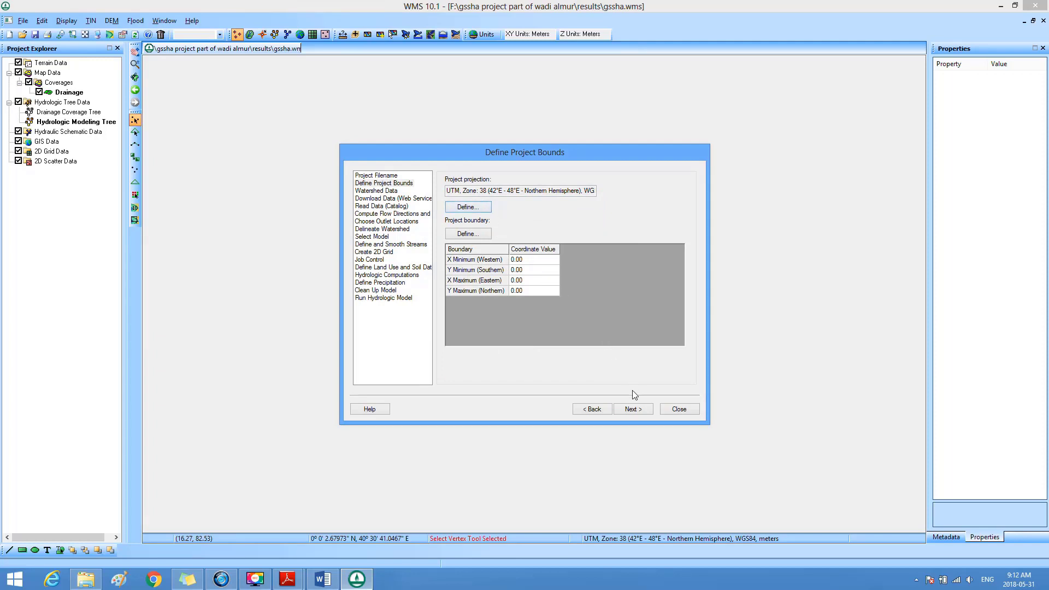
Step: Import wadi almur.dem from the project folder as watershed data, with elevations in meters, thinning factor 1 and smoothing on import
{"action": "left_click", "coordinate": [633, 412]}
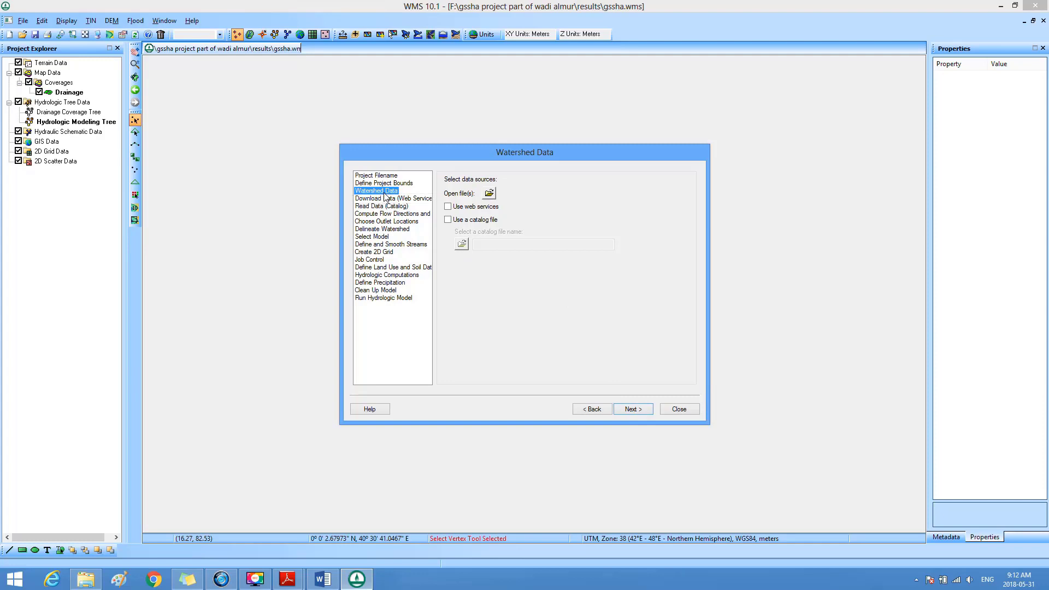
{"action": "left_click", "coordinate": [489, 194]}
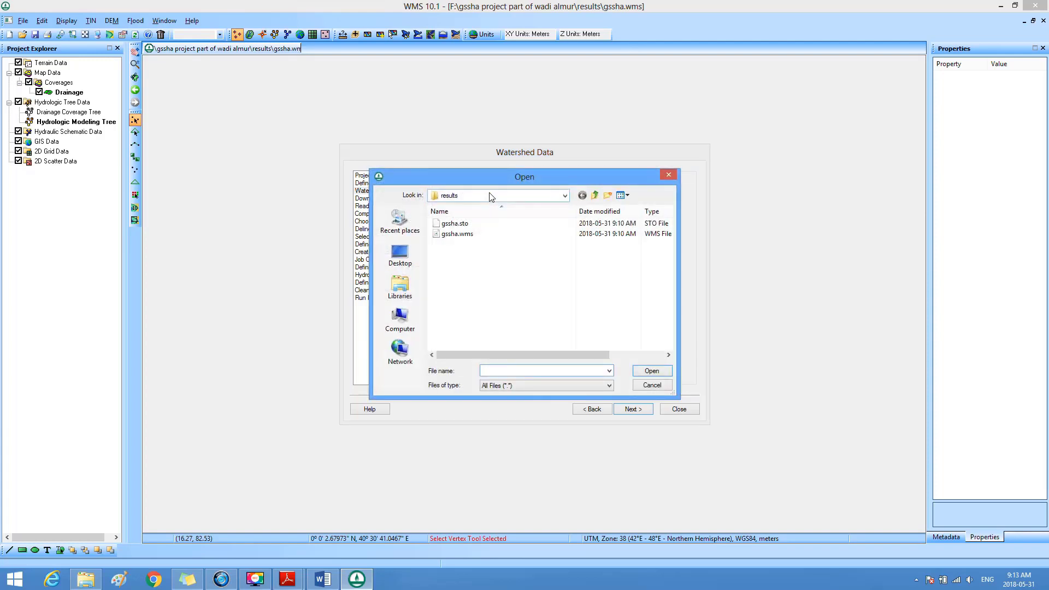
{"action": "left_click", "coordinate": [595, 195]}
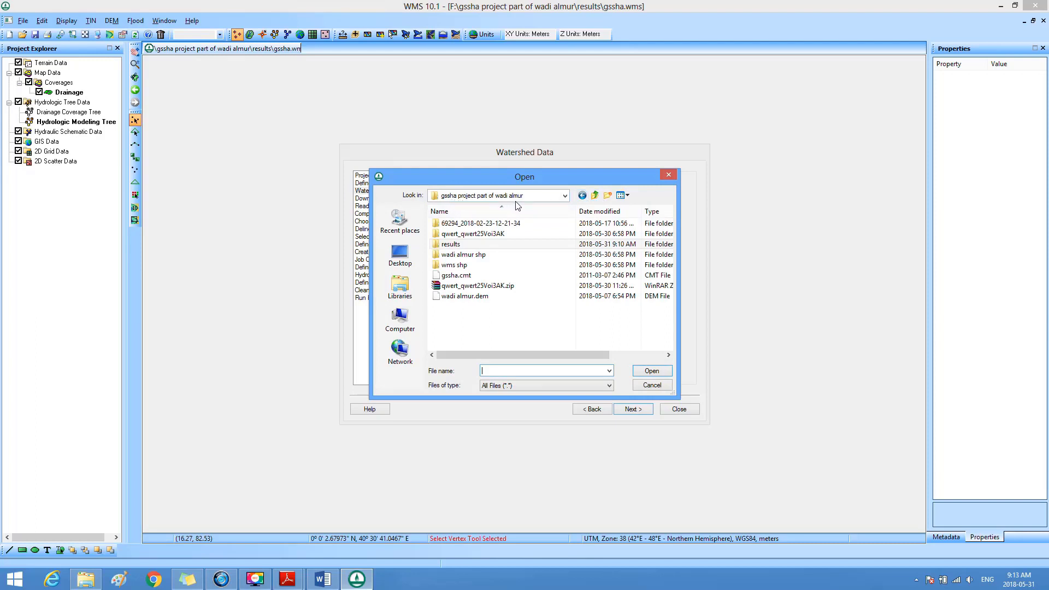
{"action": "left_click", "coordinate": [473, 296]}
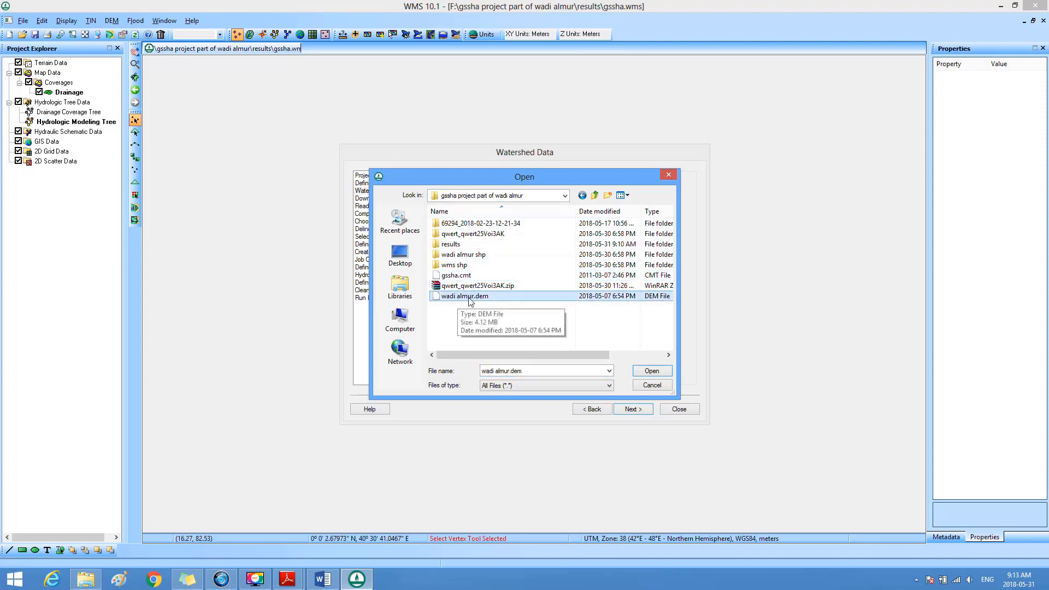
{"action": "left_click", "coordinate": [650, 371]}
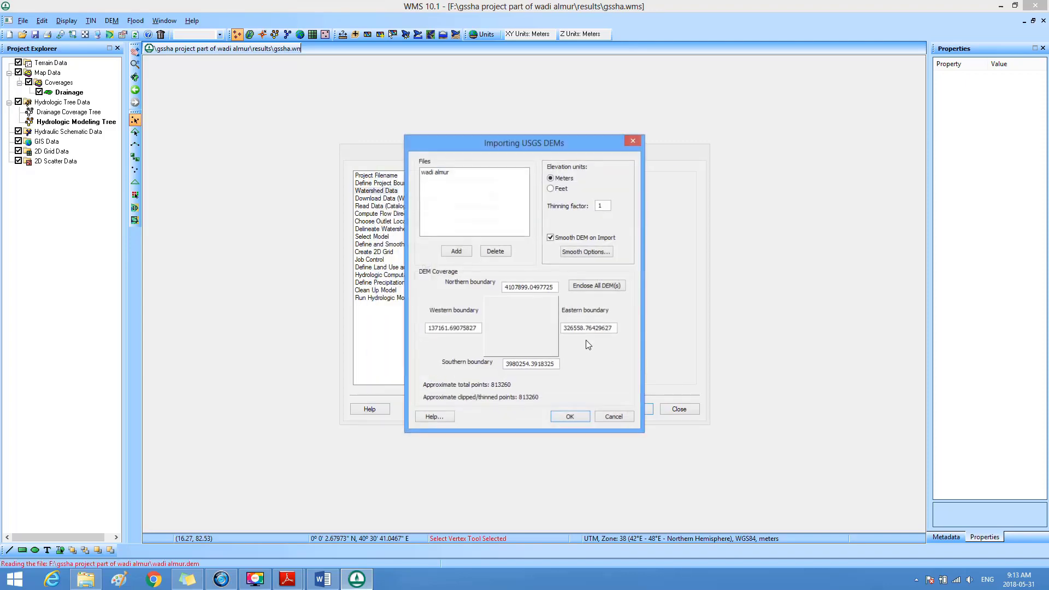
{"action": "left_click", "coordinate": [571, 417]}
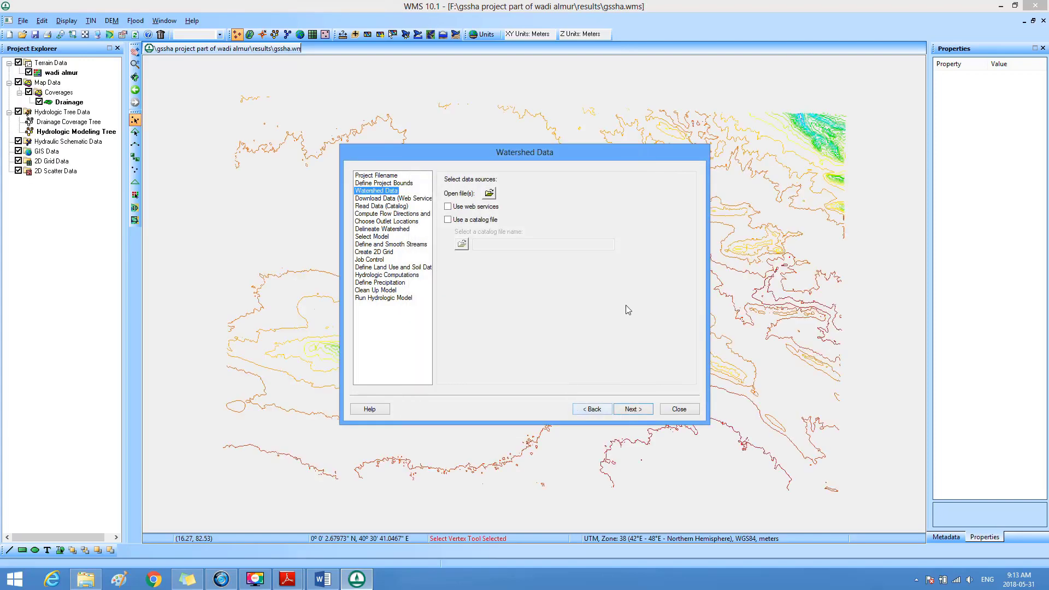
{"action": "left_click", "coordinate": [717, 293]}
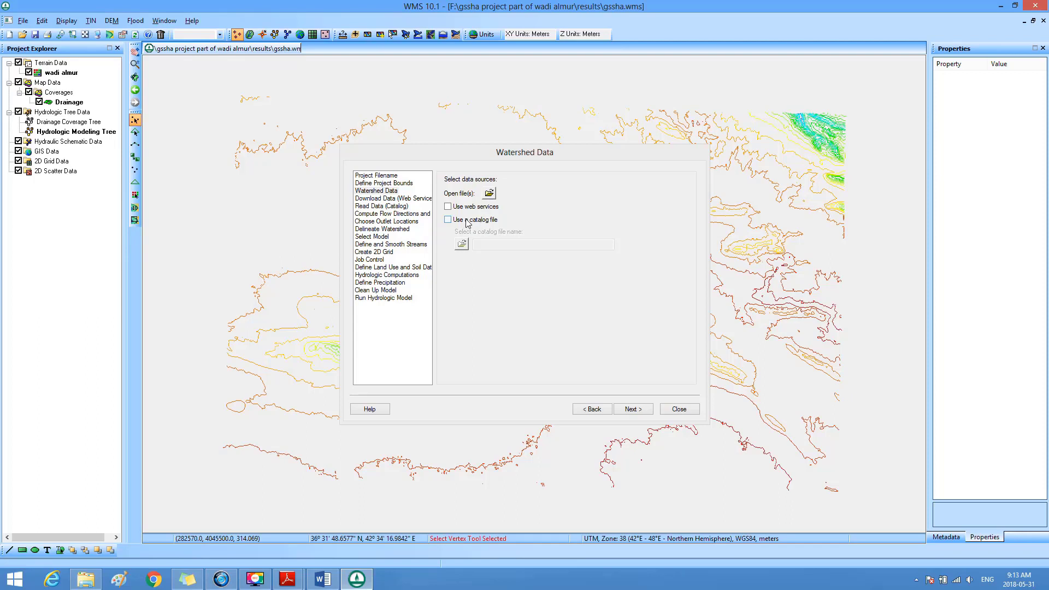
Step: Compute the TOPAZ flow directions and accumulations with areas in square kilometers, distances in meters and a minimum flow accumulation threshold of 10.0 km^2
{"action": "left_click", "coordinate": [628, 411]}
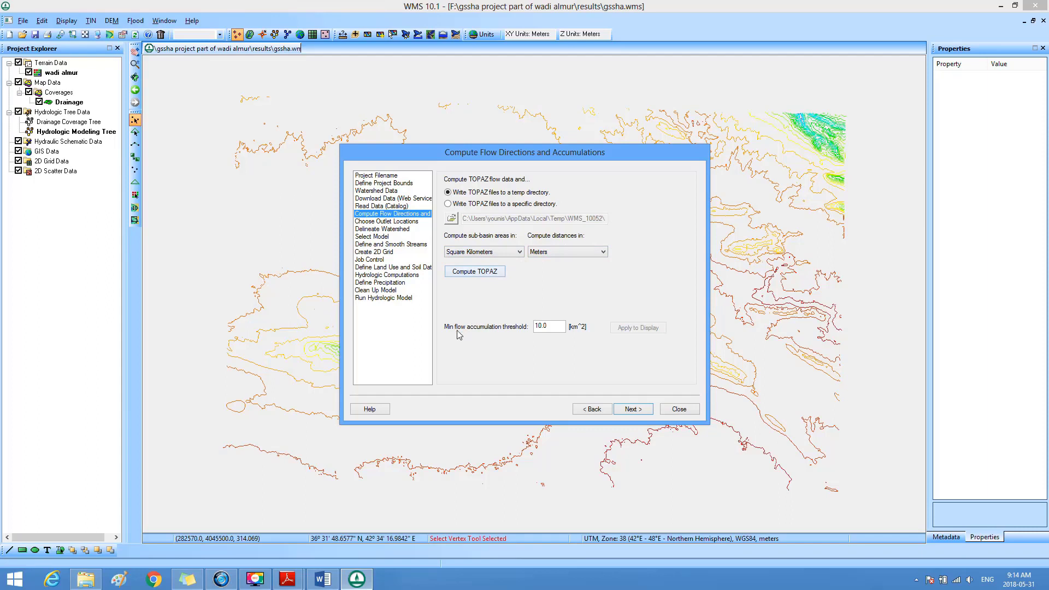
{"action": "double_click", "coordinate": [541, 328]}
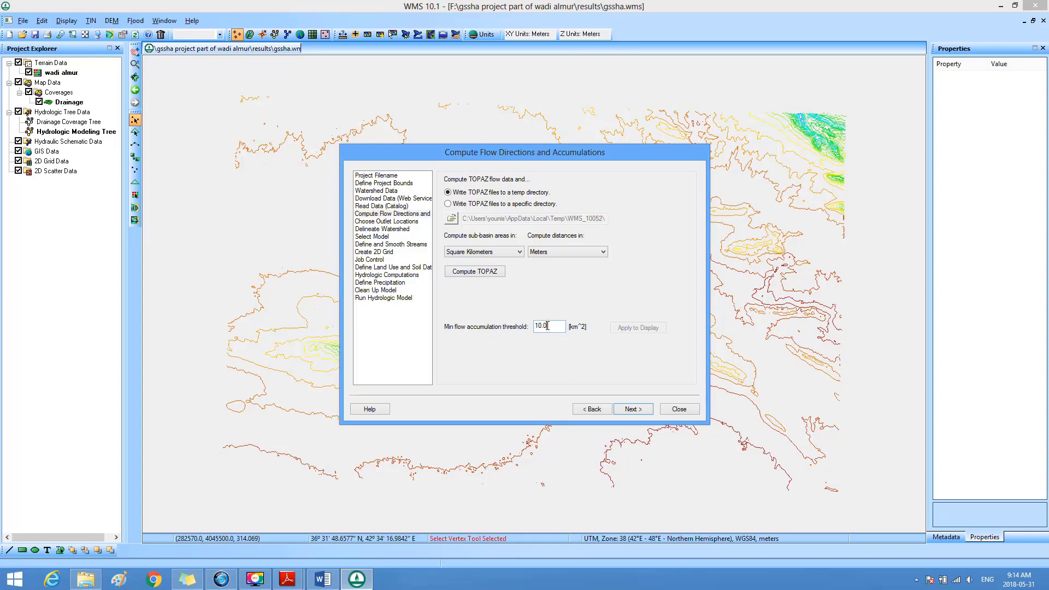
{"action": "left_click", "coordinate": [491, 274]}
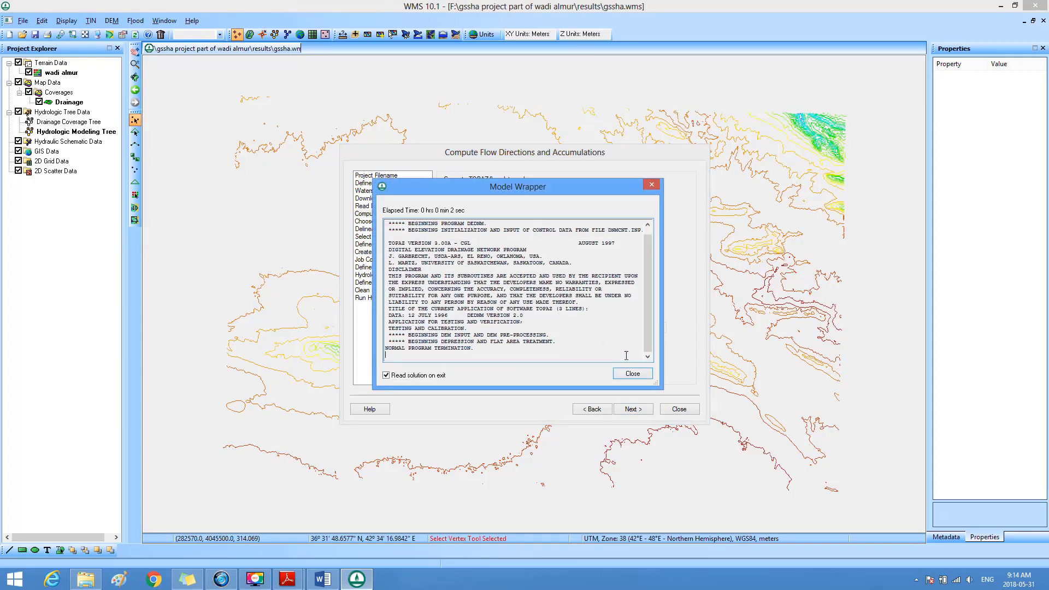
{"action": "left_click", "coordinate": [628, 373]}
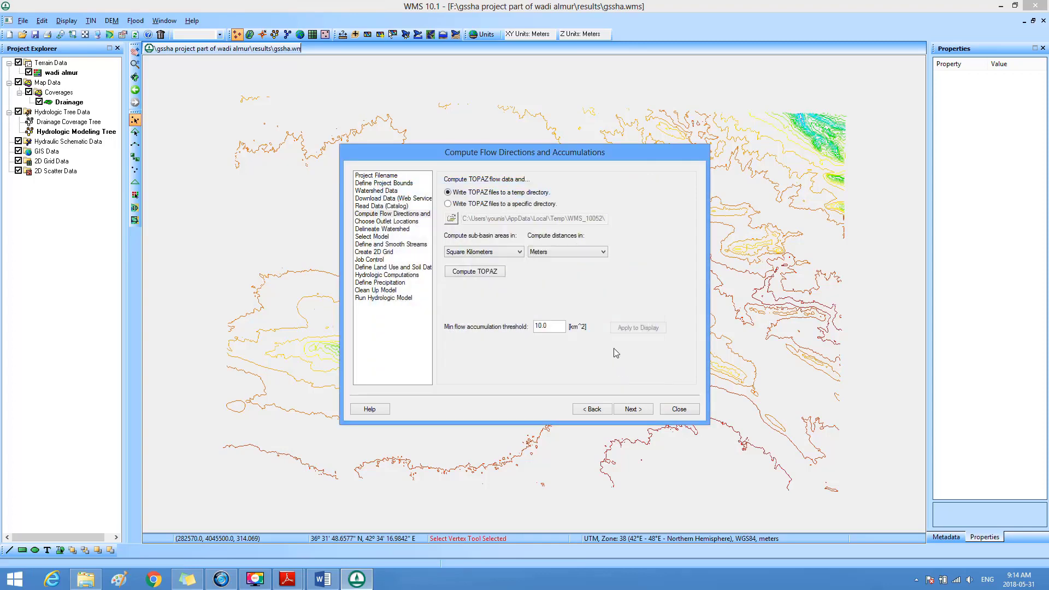
{"action": "left_click", "coordinate": [727, 358]}
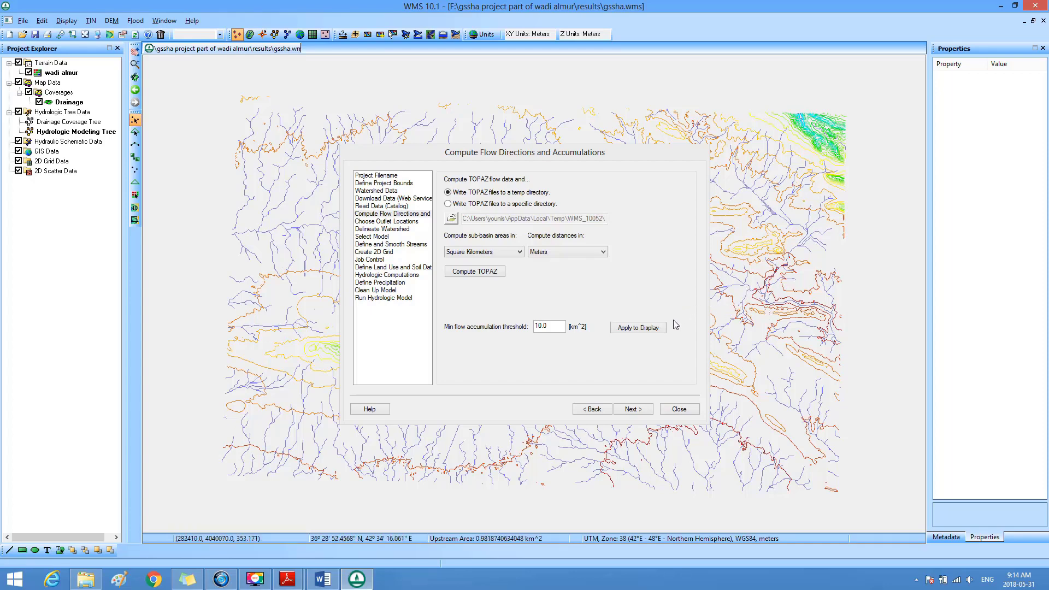
Step: Create a watershed outlet point on the stream in the upper middle of the DEM, at about X 246470, Y 4068980
{"action": "left_click", "coordinate": [628, 411]}
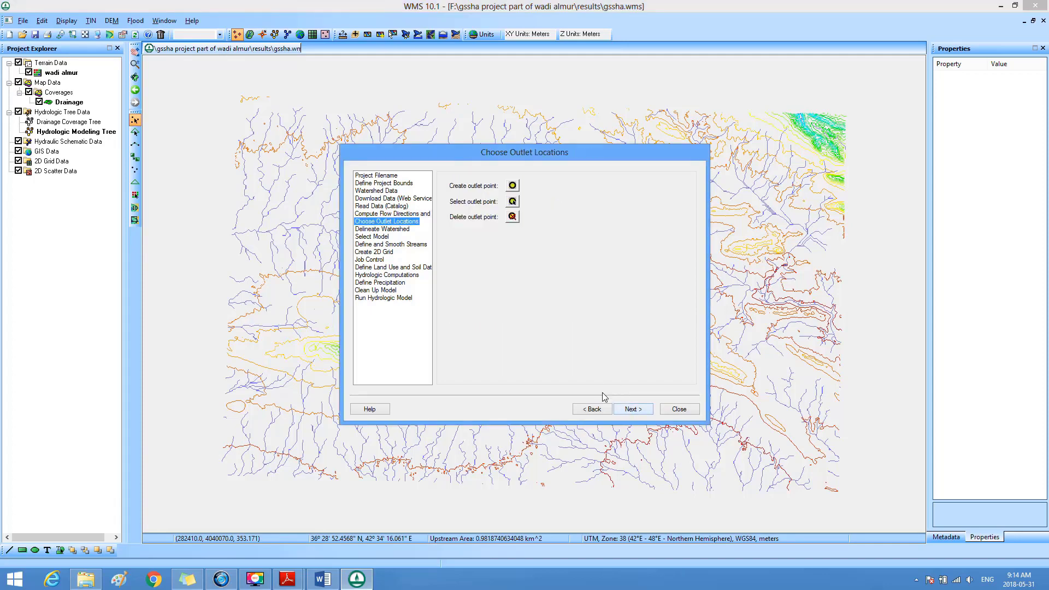
{"action": "left_click_drag", "start_coordinate": [556, 154], "coordinate": [371, 252]}
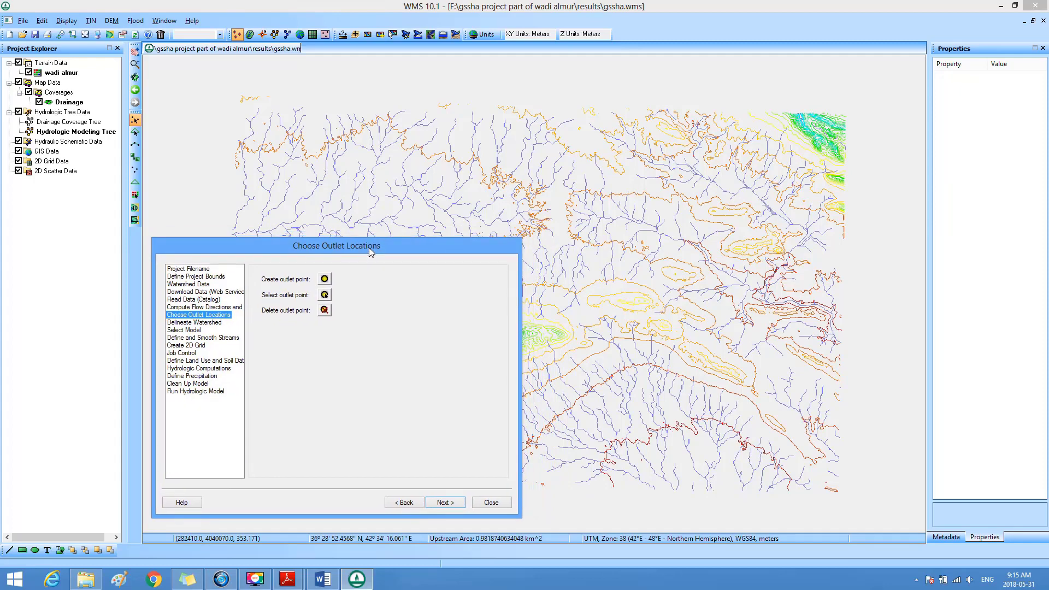
{"action": "left_click", "coordinate": [325, 279]}
{"action": "left_click", "coordinate": [325, 280]}
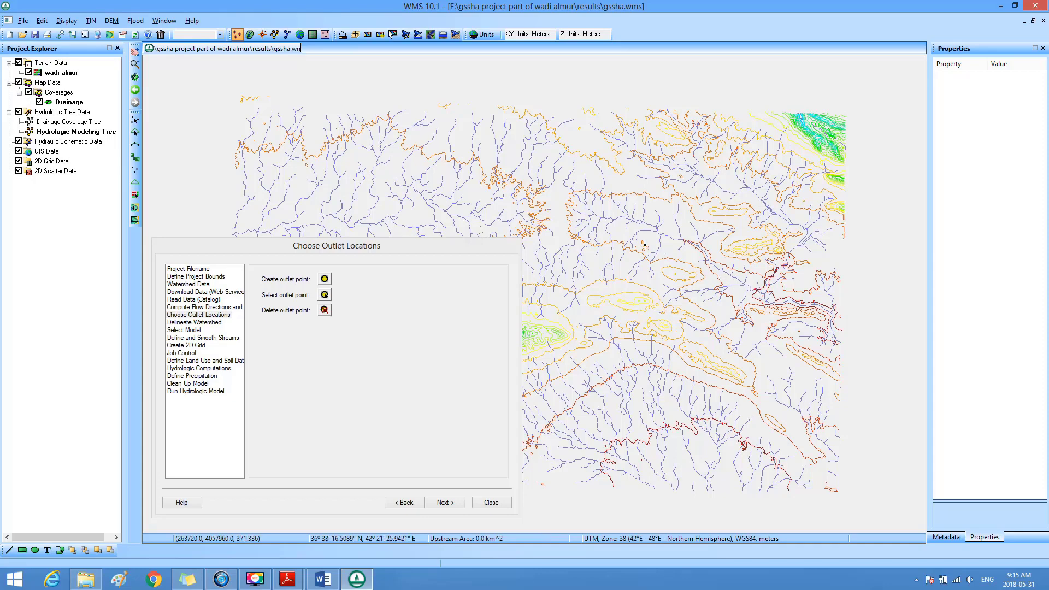
{"action": "left_click", "coordinate": [587, 209]}
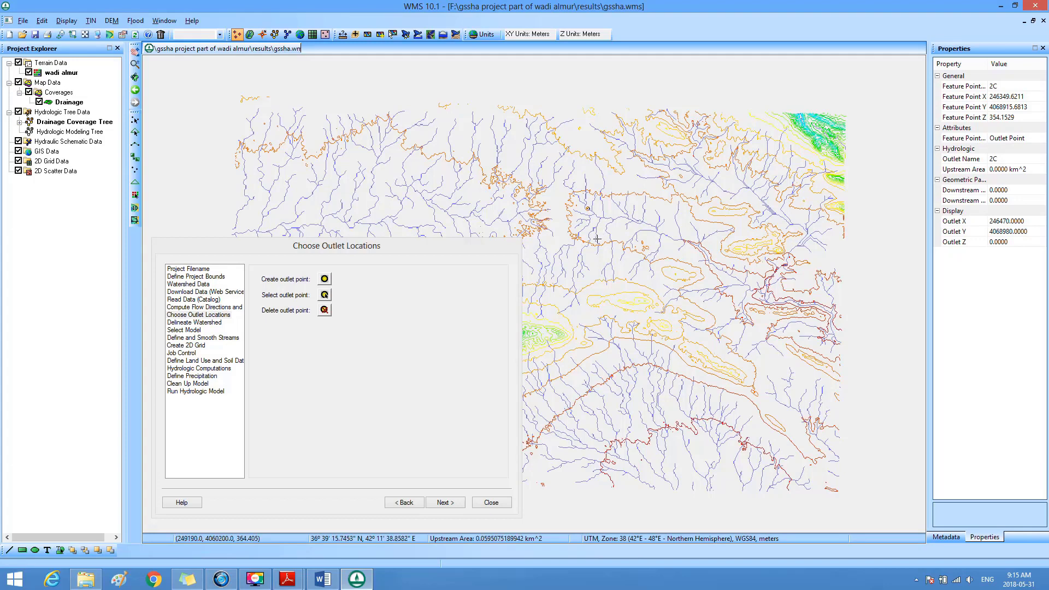
Step: Delineate the watershed upstream of the outlet point with a stream threshold value of 10.0 km^2
{"action": "left_click", "coordinate": [443, 503]}
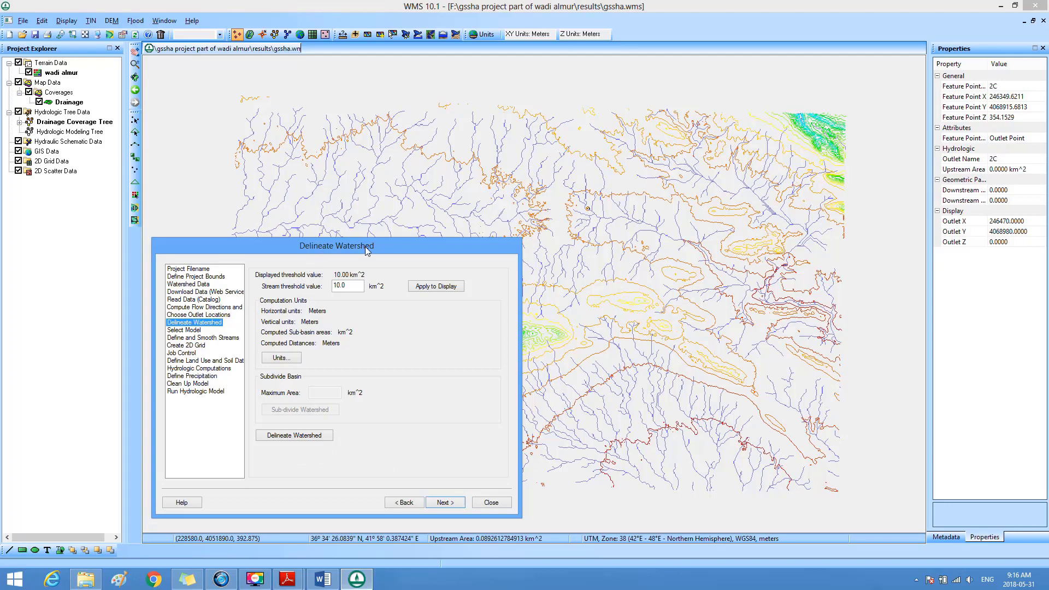
{"action": "left_click", "coordinate": [285, 435]}
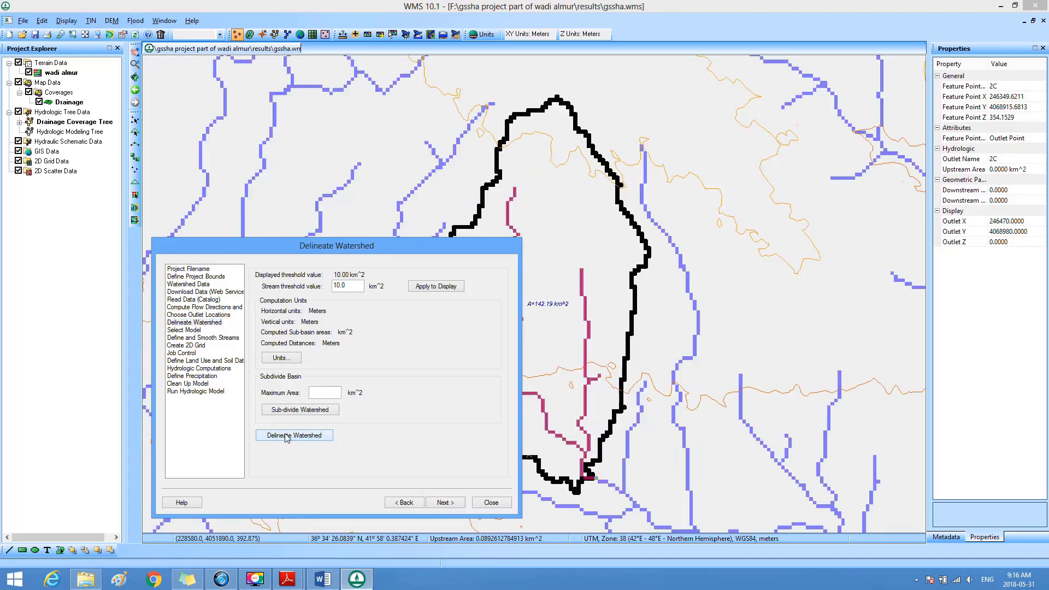
{"action": "left_click", "coordinate": [574, 336]}
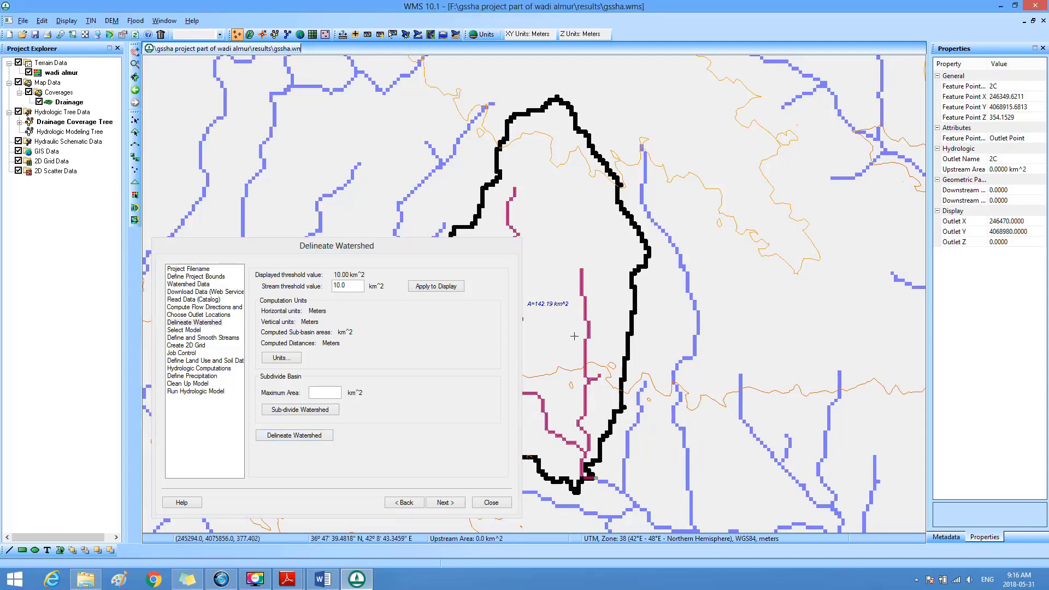